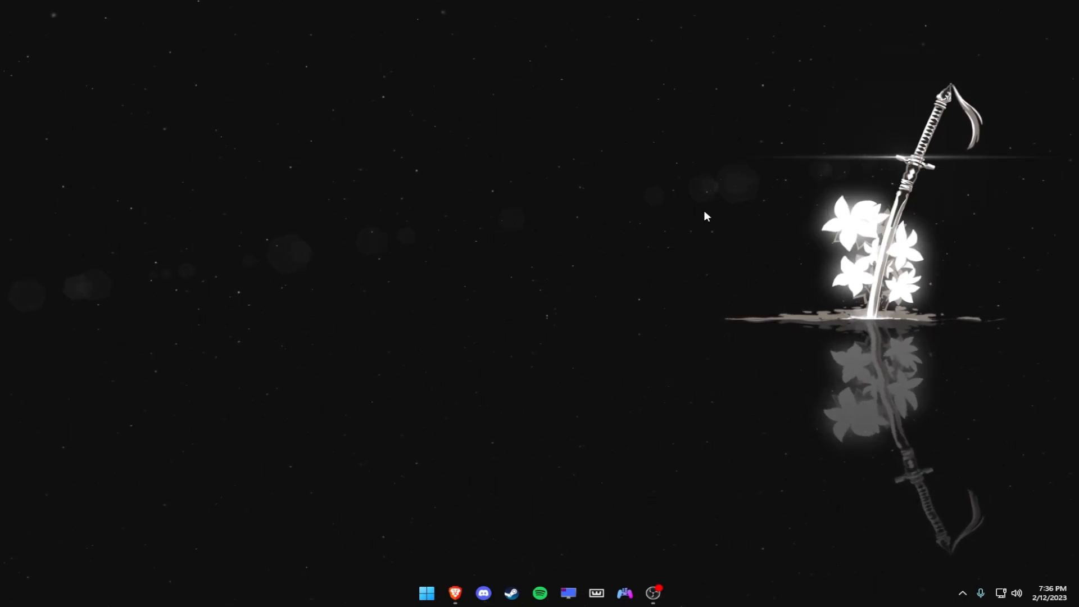
- Run VBCABLE_Setup_x64.exe from the VBCABLE_Driver_Pack43_2 folder and close the driver installation window without removing the driver
{"action": "left_click", "coordinate": [456, 593]}
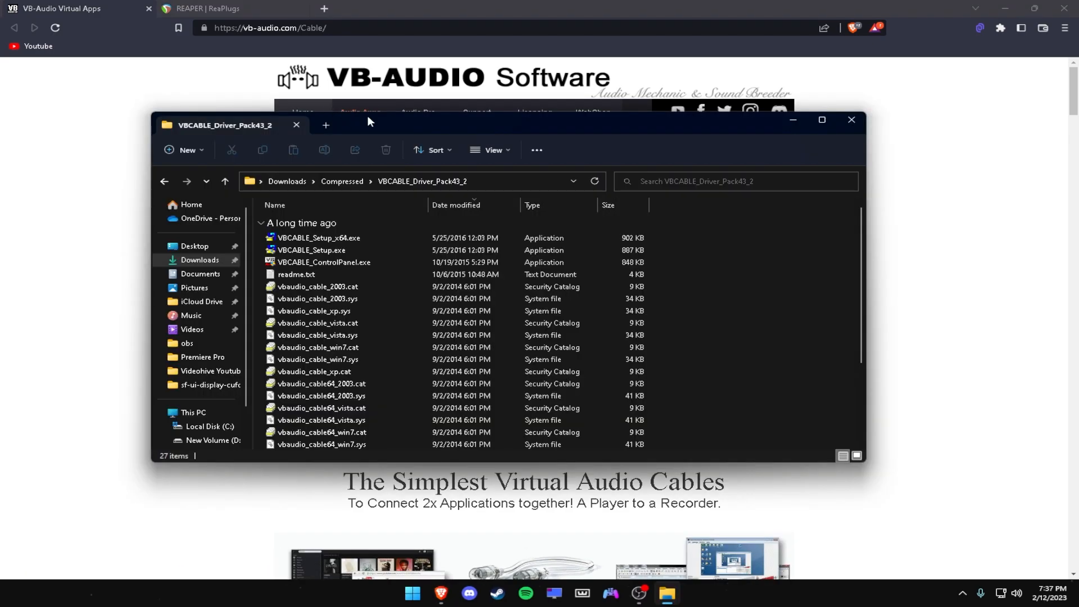
{"action": "left_click_drag", "start_coordinate": [368, 116], "coordinate": [548, 134]}
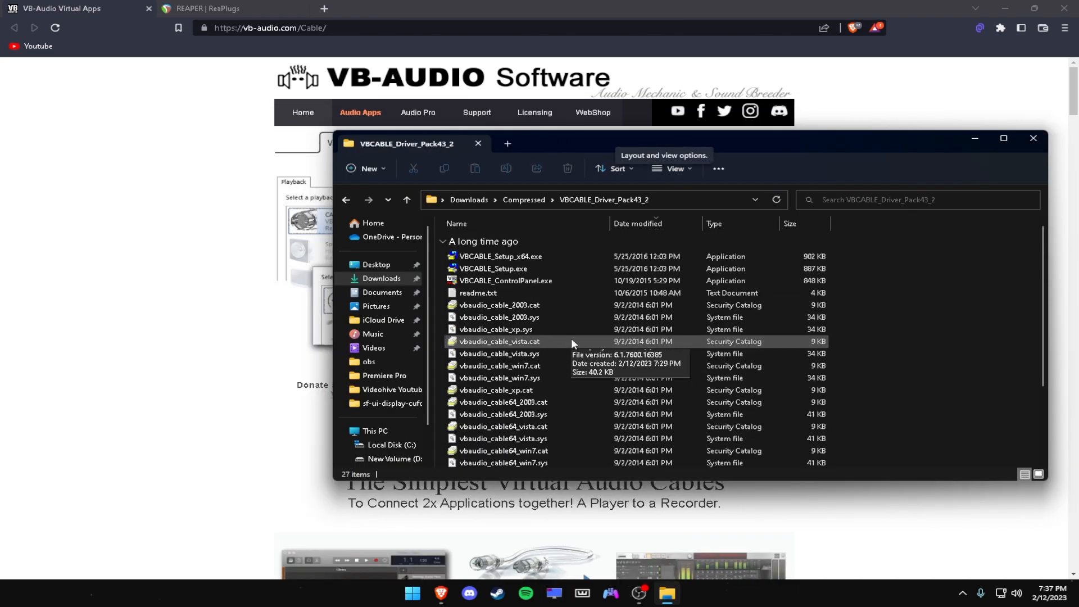
{"action": "scroll", "coordinate": [571, 339], "scroll_direction": "down", "scroll_amount": 3}
{"action": "scroll", "coordinate": [574, 326], "scroll_direction": "up", "scroll_amount": 4}
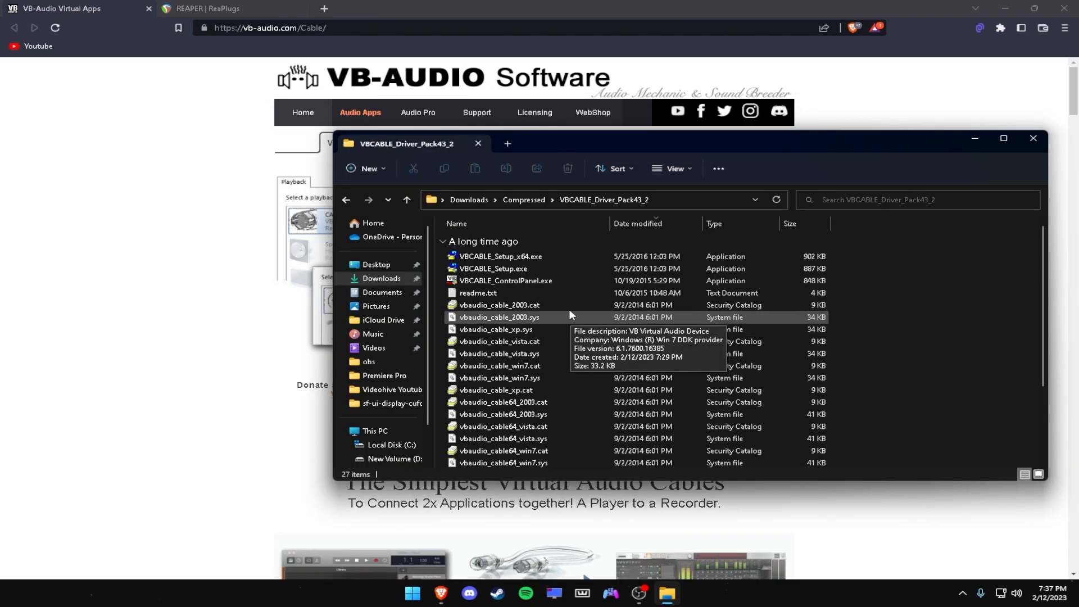
{"action": "double_click", "coordinate": [538, 257]}
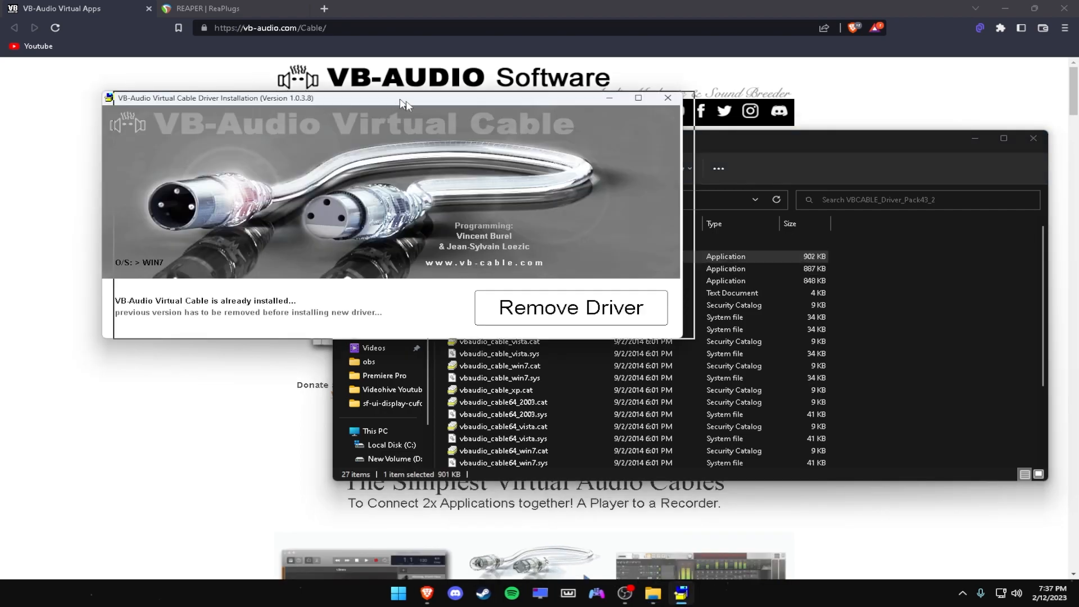
{"action": "left_click_drag", "start_coordinate": [384, 101], "coordinate": [511, 132]}
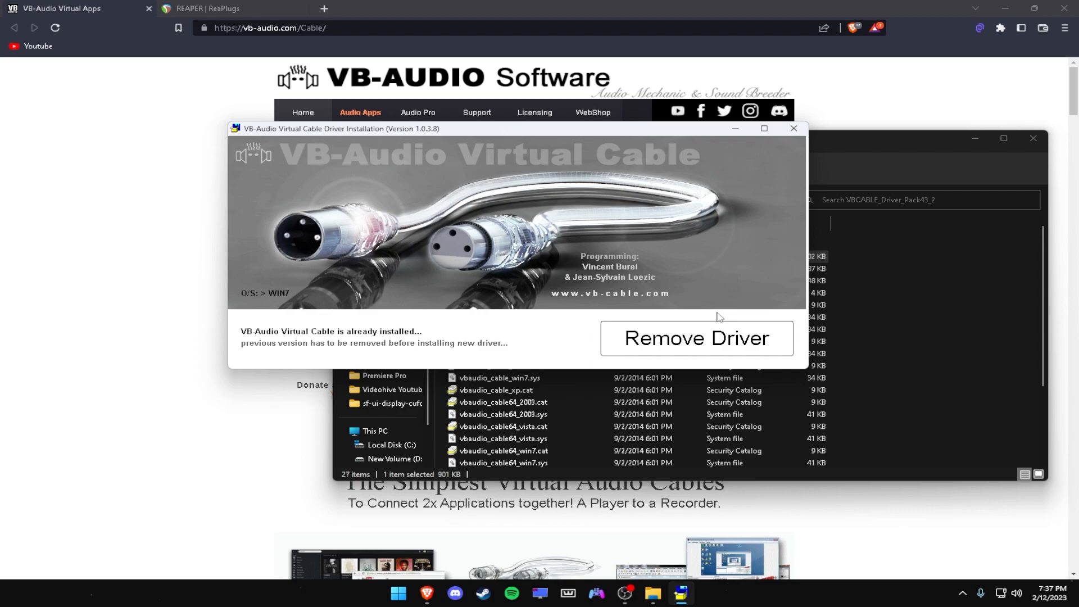
{"action": "left_click", "coordinate": [792, 130]}
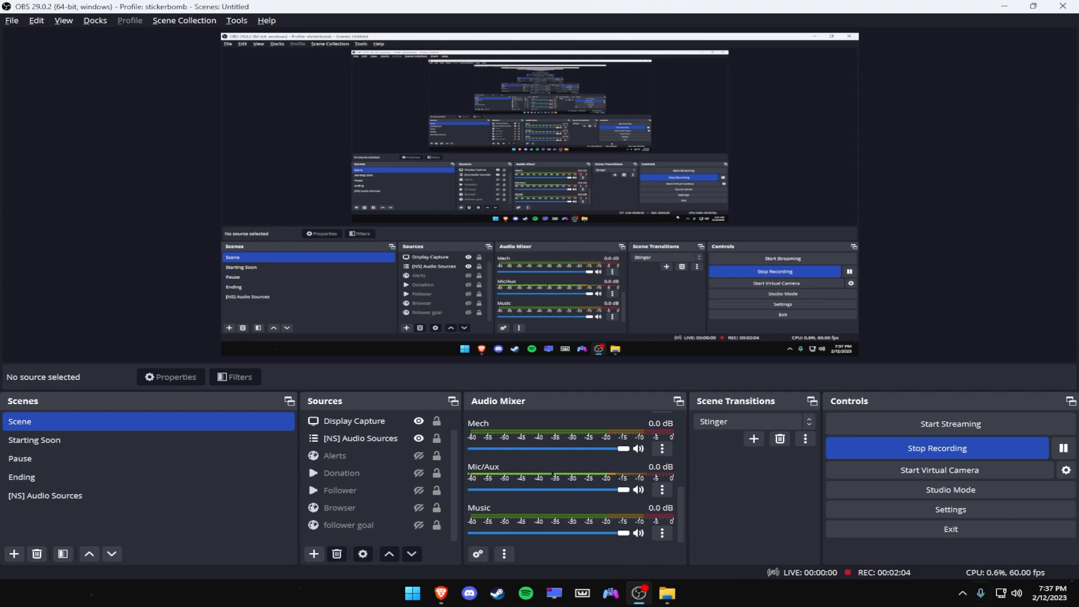
- Open the Windows sound settings, check which device is chosen for speaking or recording, and close the settings
{"action": "left_click", "coordinate": [964, 593]}
{"action": "left_click", "coordinate": [964, 593]}
{"action": "right_click", "coordinate": [1017, 593]}
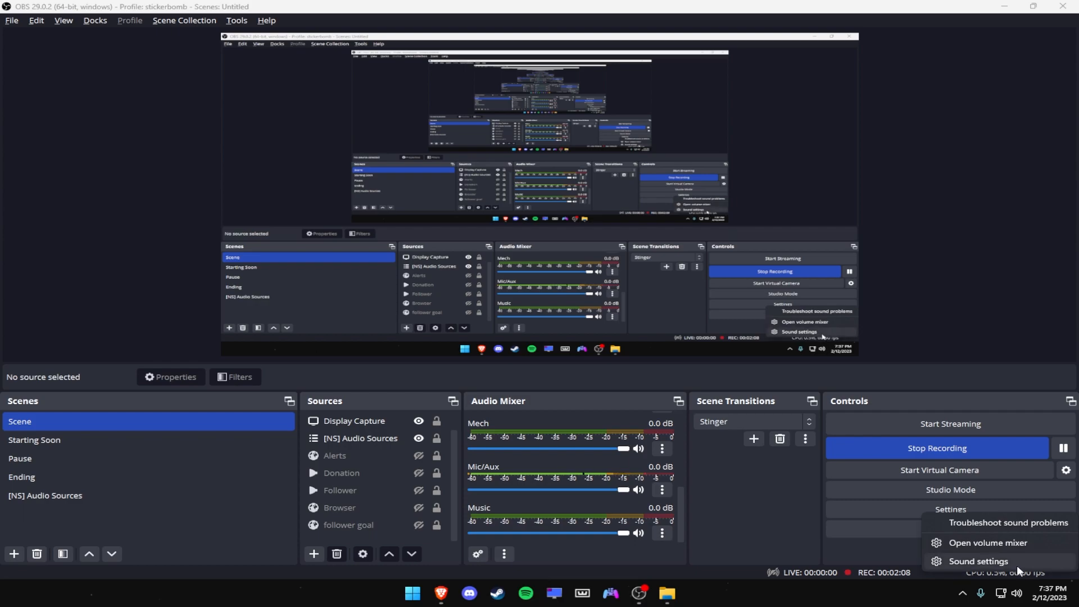
{"action": "left_click", "coordinate": [1017, 565]}
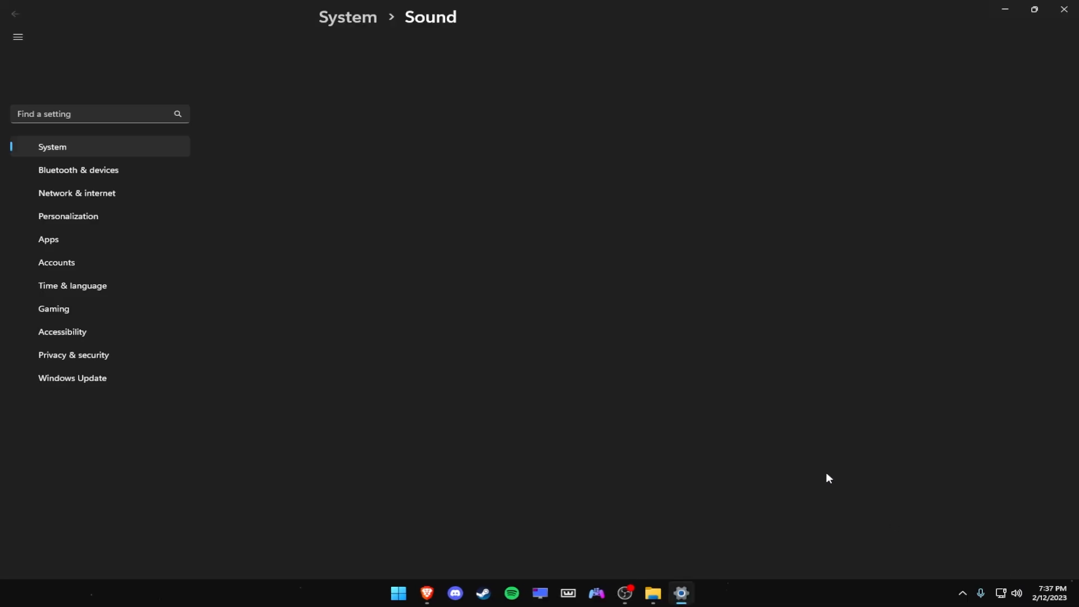
{"action": "scroll", "coordinate": [618, 365], "scroll_direction": "down", "scroll_amount": 5}
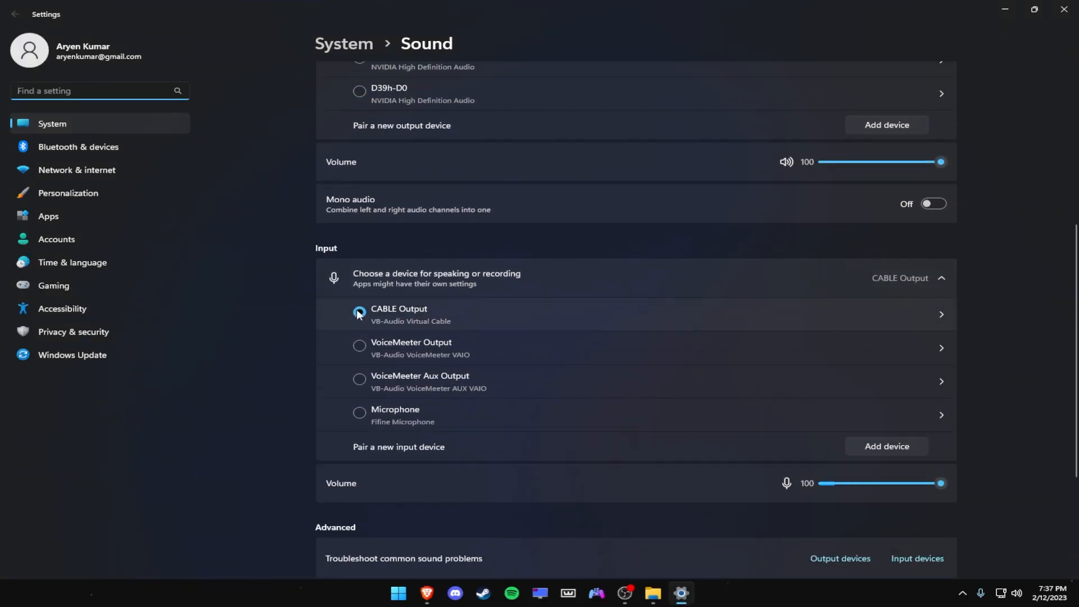
{"action": "mouse_move", "coordinate": [687, 596]}
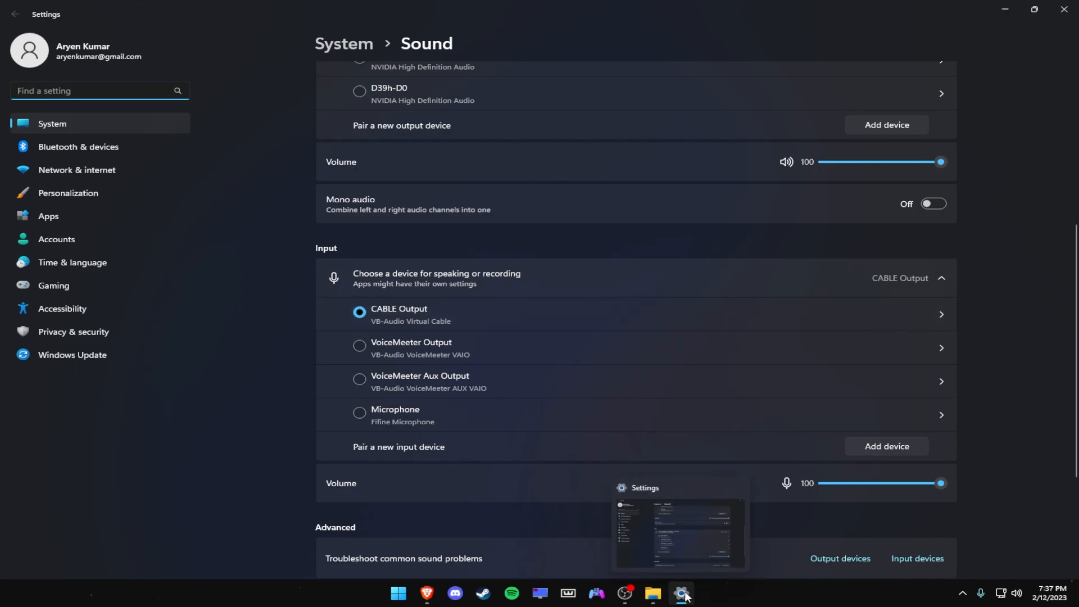
{"action": "left_click", "coordinate": [738, 488]}
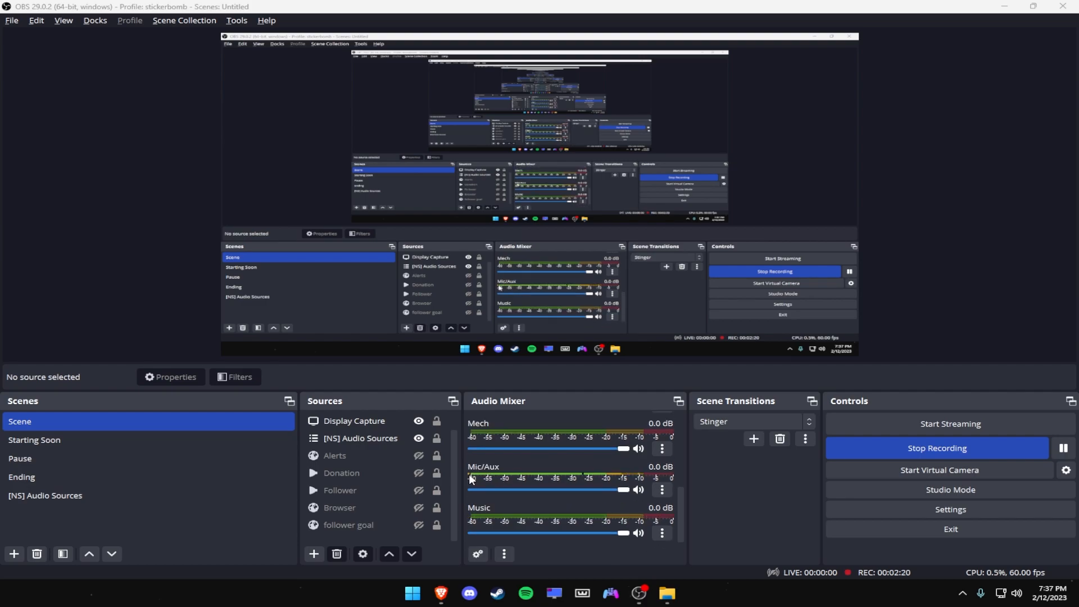
{"action": "left_click", "coordinate": [318, 554]}
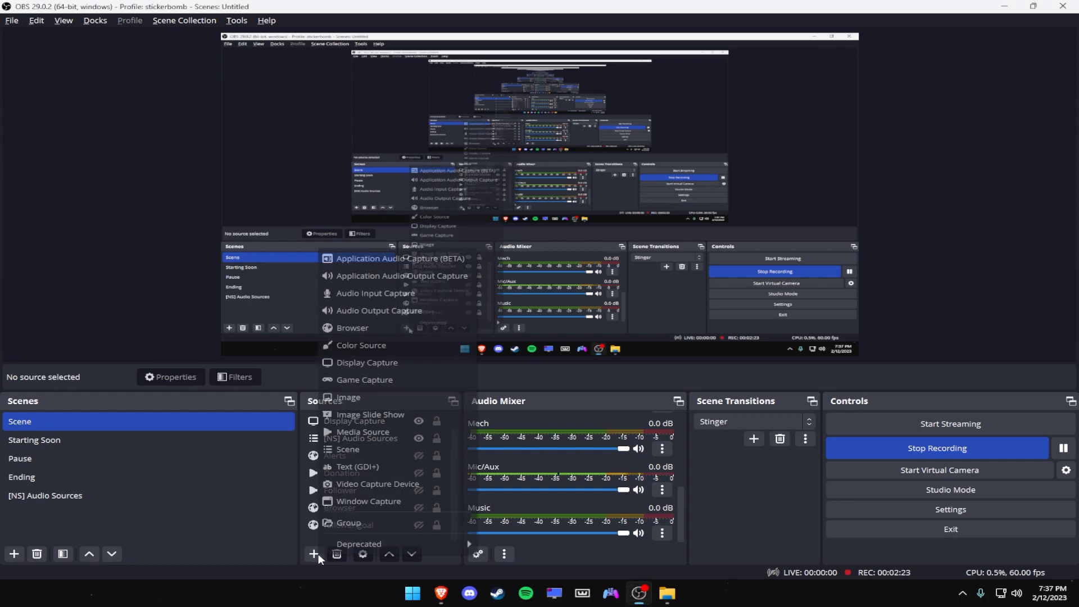
{"action": "left_click", "coordinate": [390, 295]}
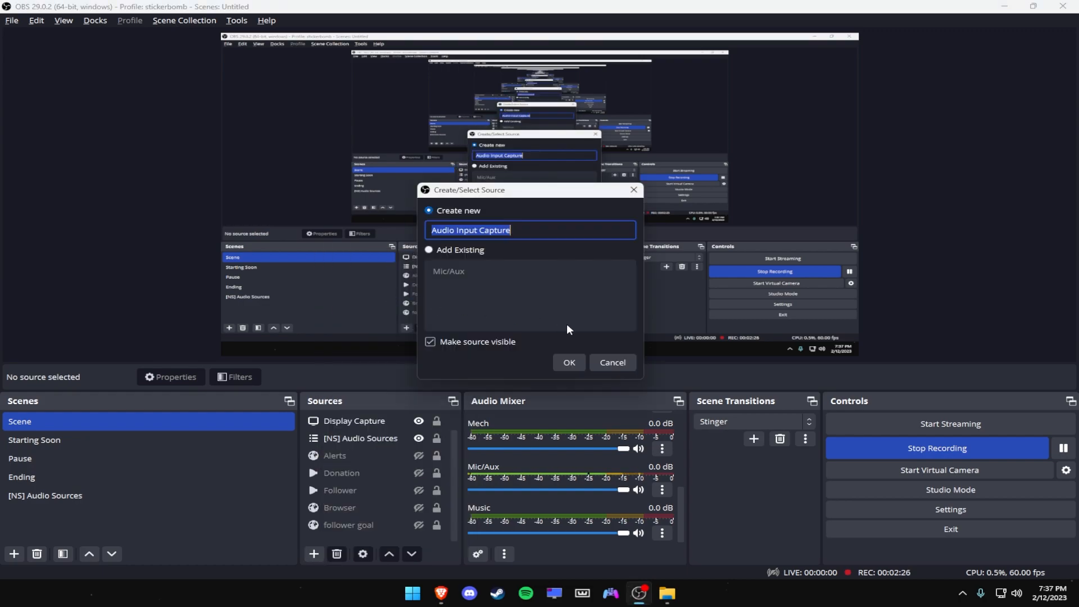
{"action": "left_click", "coordinate": [614, 367]}
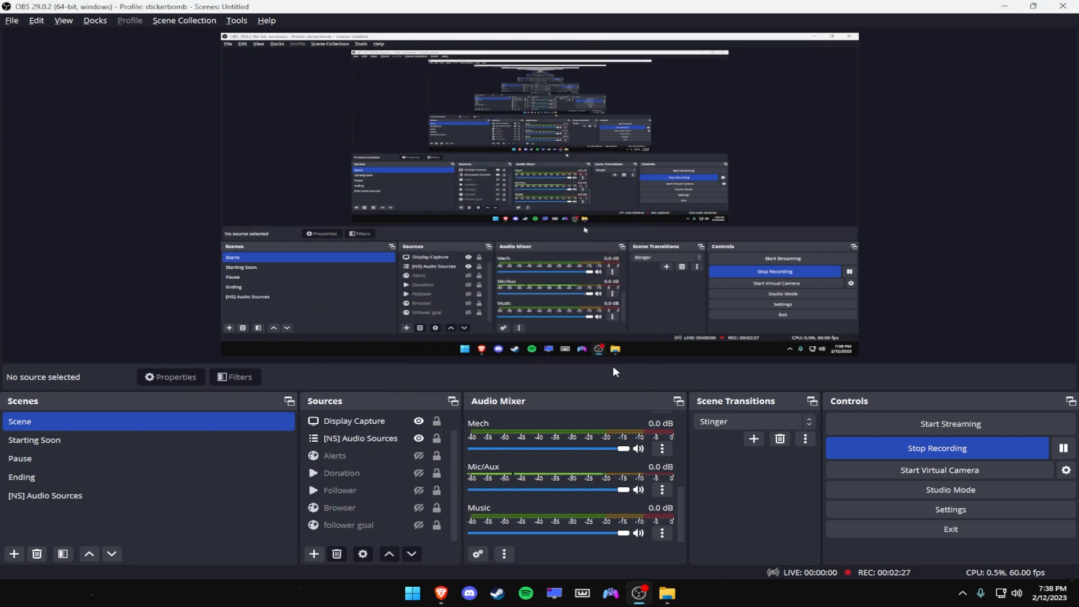
- In OBS, set the device of the Mic/Aux audio source to Microphone (Fifine Microphone)
{"action": "left_click", "coordinate": [662, 489]}
{"action": "left_click", "coordinate": [680, 458]}
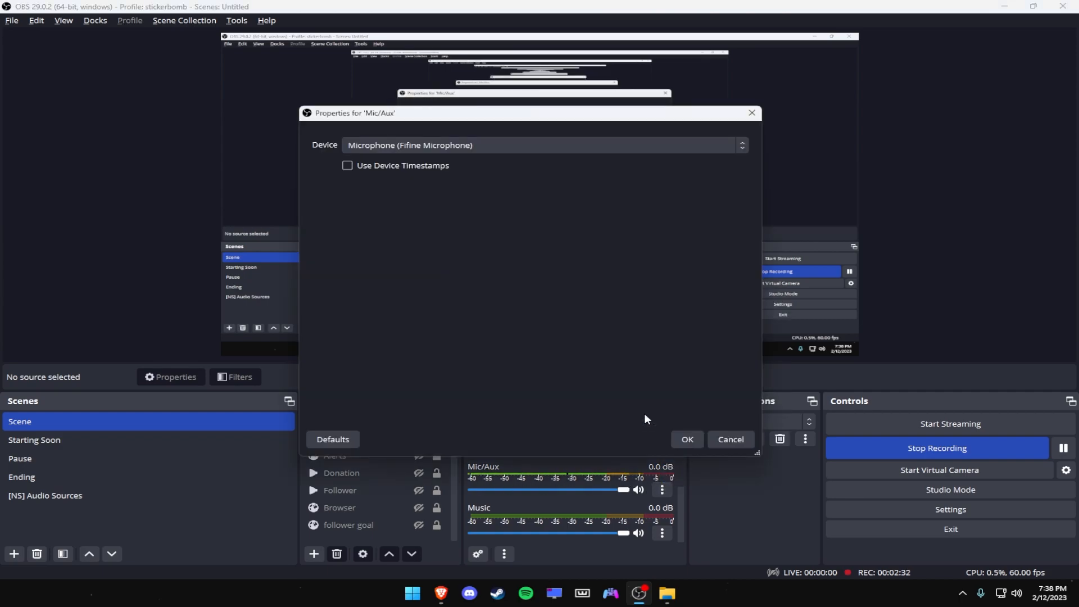
{"action": "left_click", "coordinate": [445, 145]}
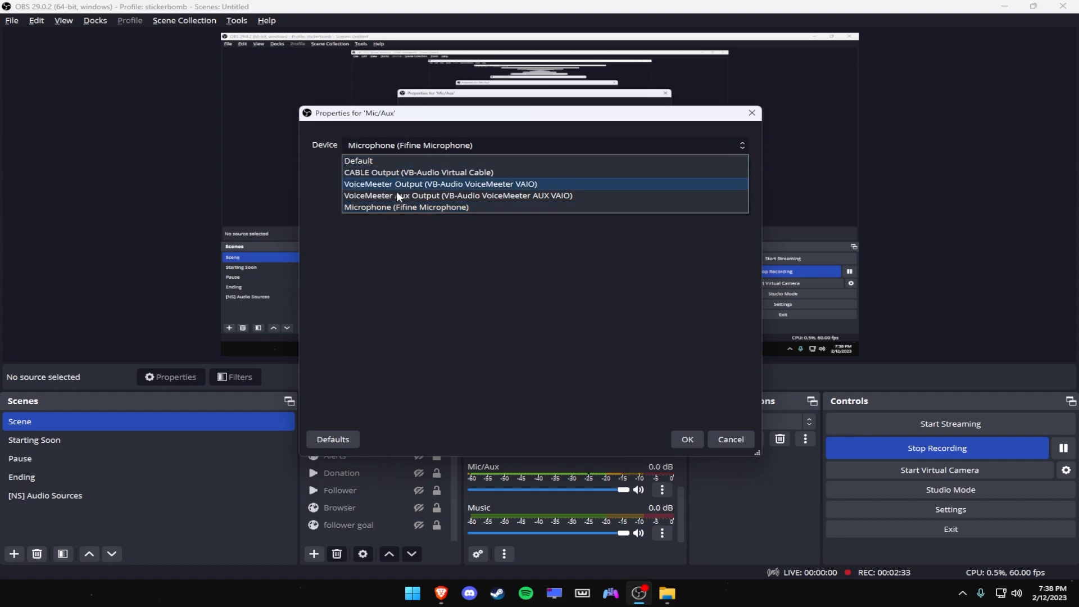
{"action": "left_click", "coordinate": [423, 206]}
{"action": "left_click", "coordinate": [687, 439]}
- Set the audio monitoring of Mic/Aux to Monitor and Output in the advanced audio properties
{"action": "left_click", "coordinate": [658, 492]}
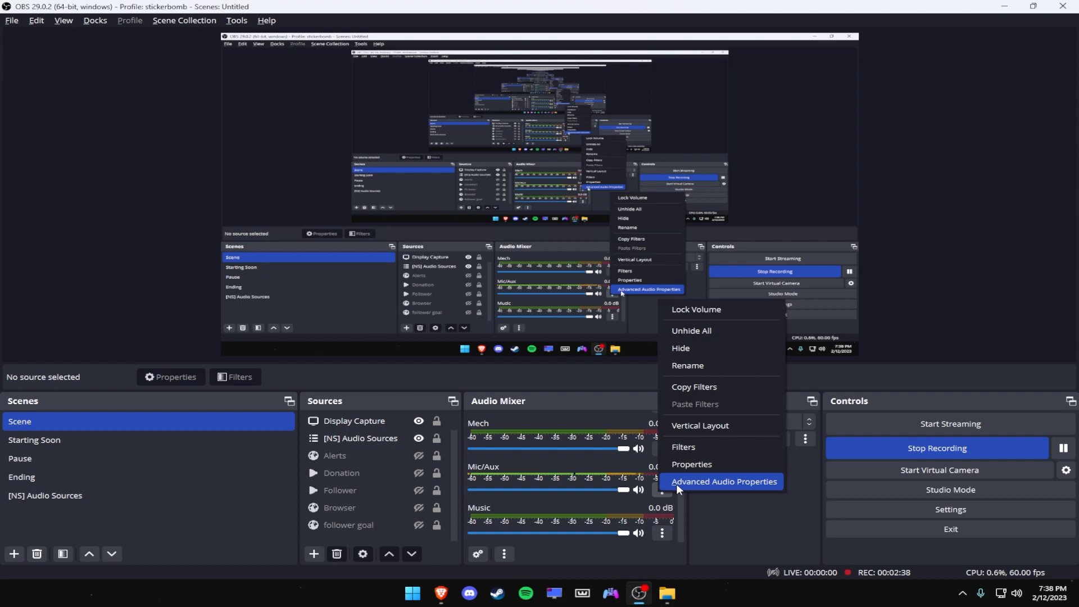
{"action": "left_click", "coordinate": [676, 484]}
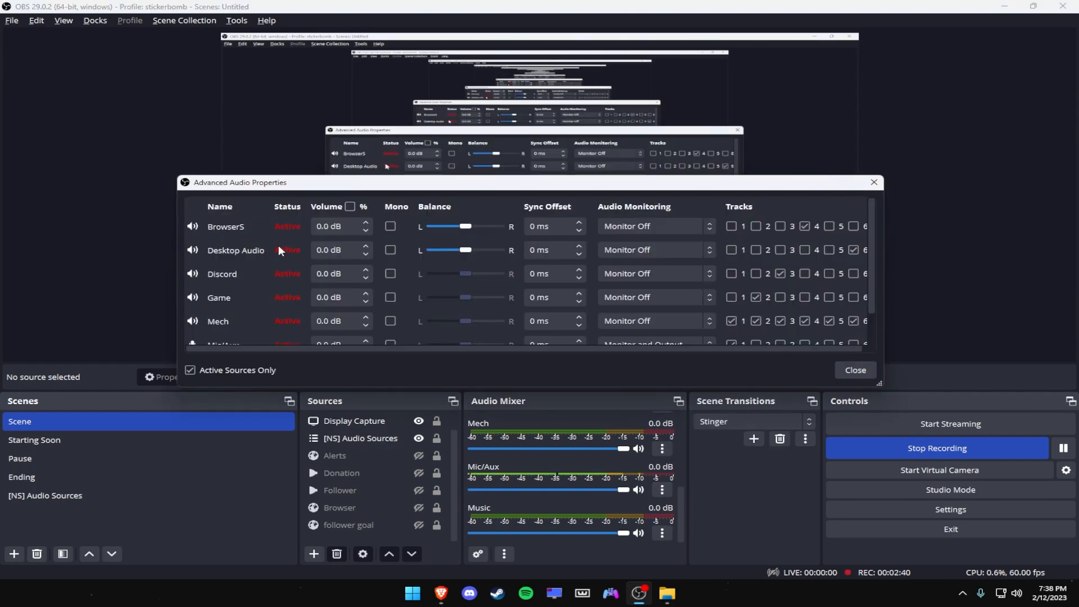
{"action": "scroll", "coordinate": [250, 259], "scroll_direction": "down", "scroll_amount": 2}
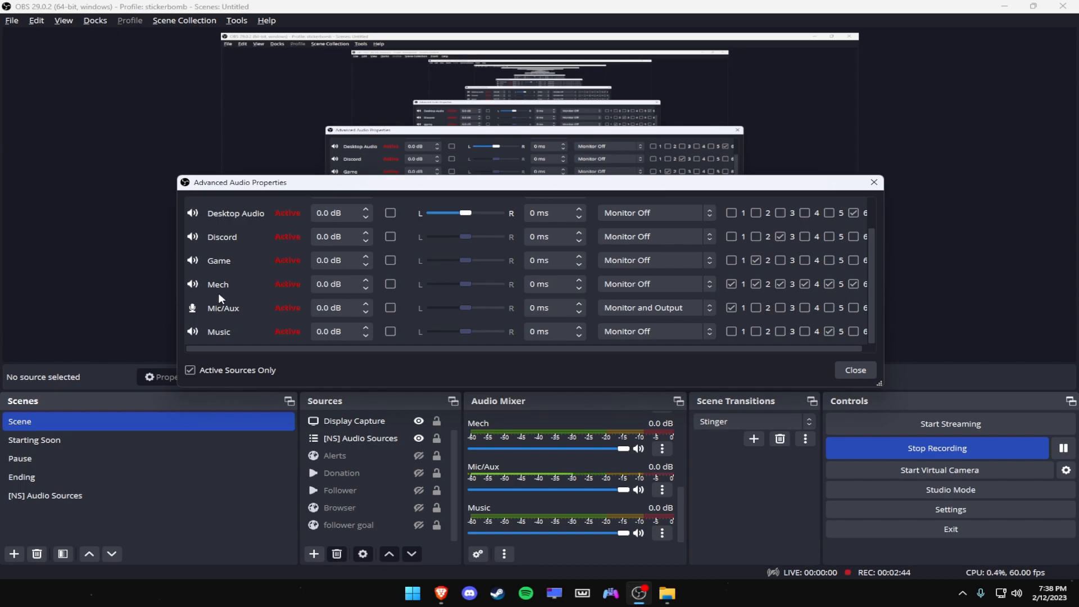
{"action": "left_click", "coordinate": [625, 313]}
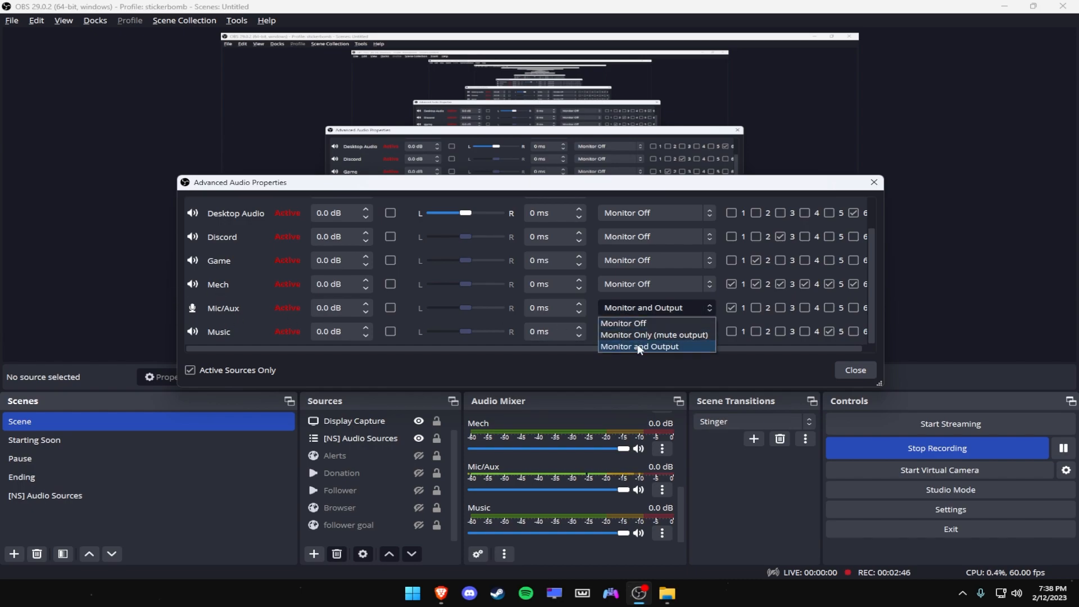
{"action": "left_click", "coordinate": [639, 347]}
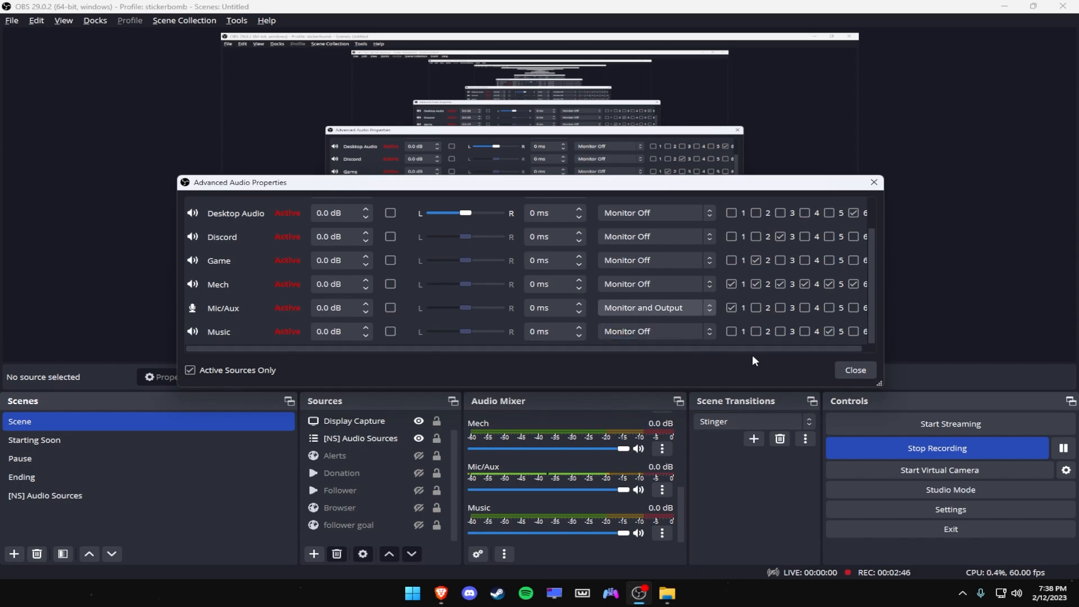
{"action": "left_click", "coordinate": [855, 370]}
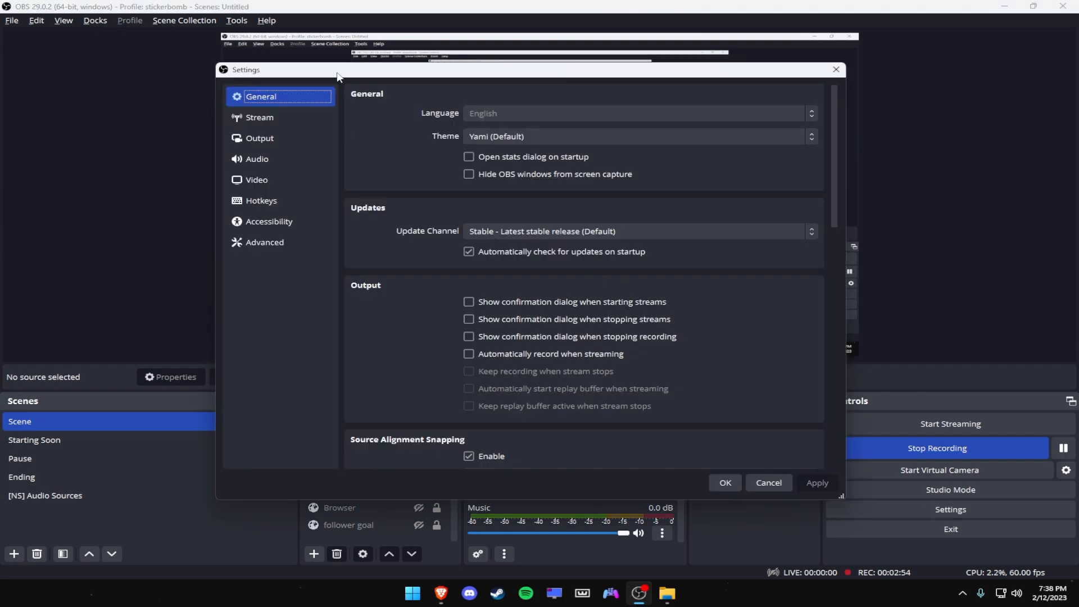
- Set the monitoring device to CABLE Input (VB-Audio Virtual Cable) in the audio settings and save
{"action": "left_click_drag", "start_coordinate": [353, 67], "coordinate": [396, 128]}
{"action": "left_click", "coordinate": [282, 213]}
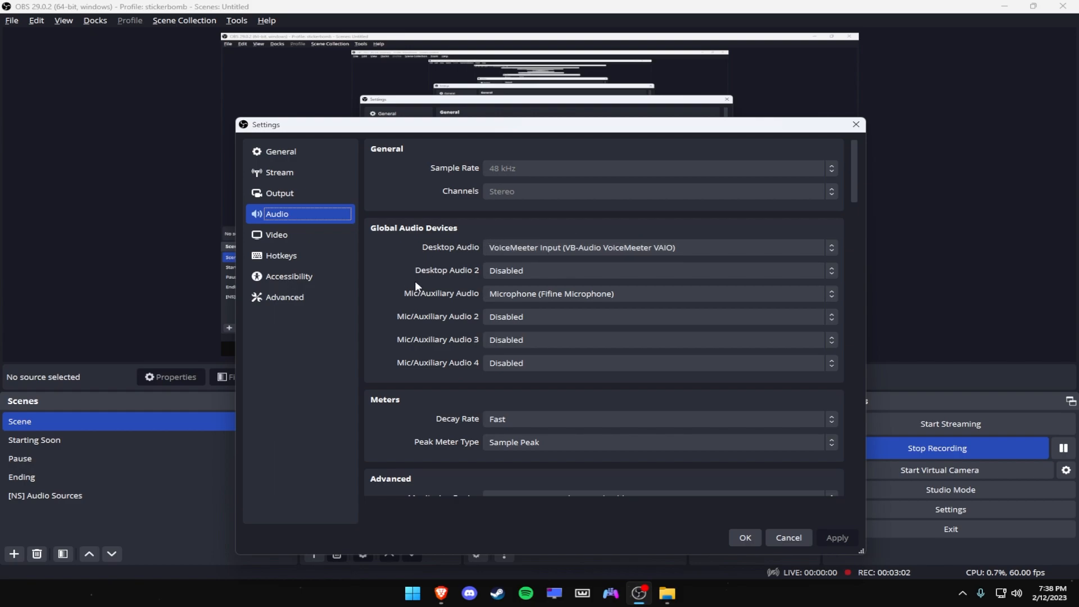
{"action": "scroll", "coordinate": [444, 303], "scroll_direction": "down", "scroll_amount": 3}
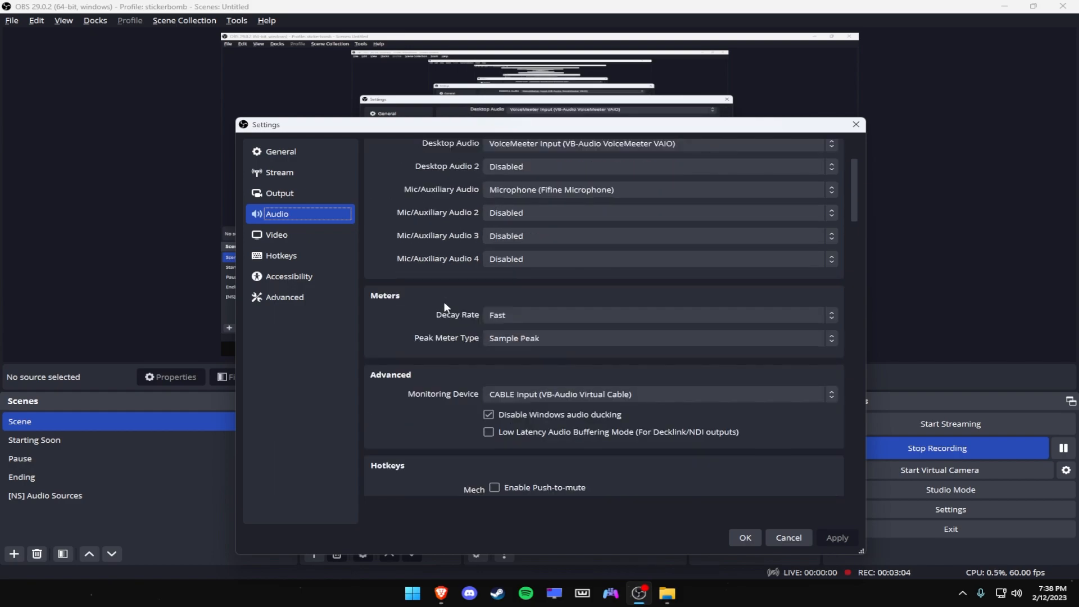
{"action": "scroll", "coordinate": [444, 303], "scroll_direction": "down", "scroll_amount": 2}
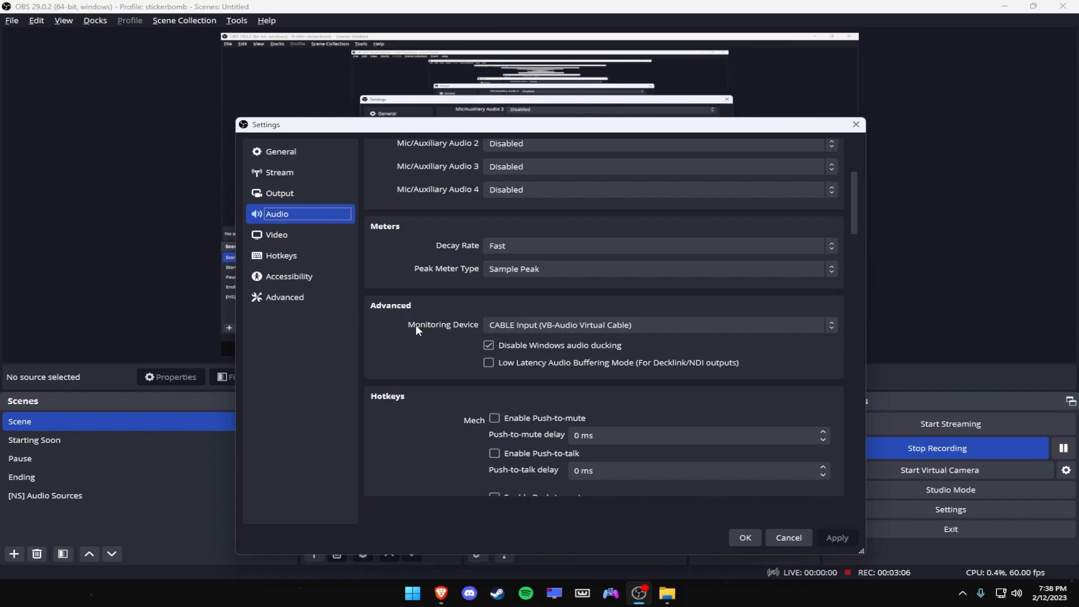
{"action": "left_click", "coordinate": [503, 324]}
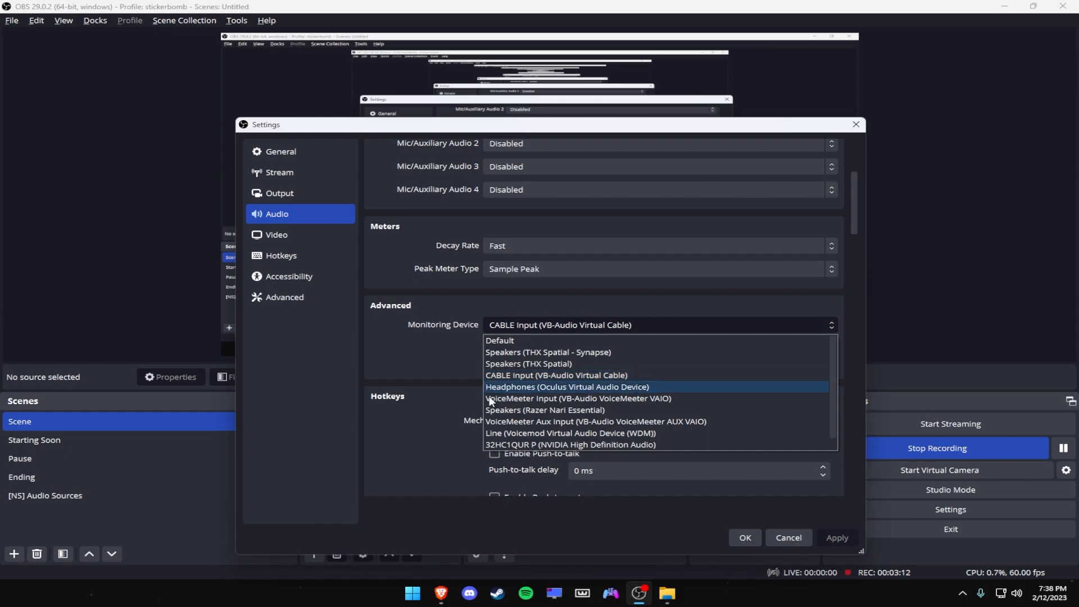
{"action": "left_click", "coordinate": [514, 375]}
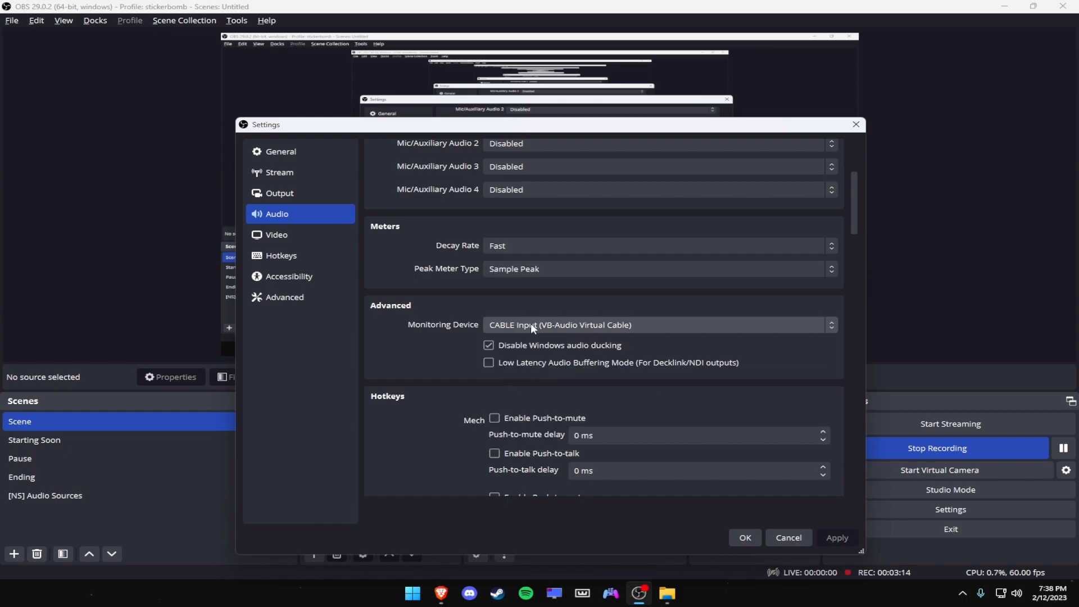
{"action": "left_click", "coordinate": [531, 325]}
{"action": "left_click", "coordinate": [527, 376]}
{"action": "left_click", "coordinate": [745, 535]}
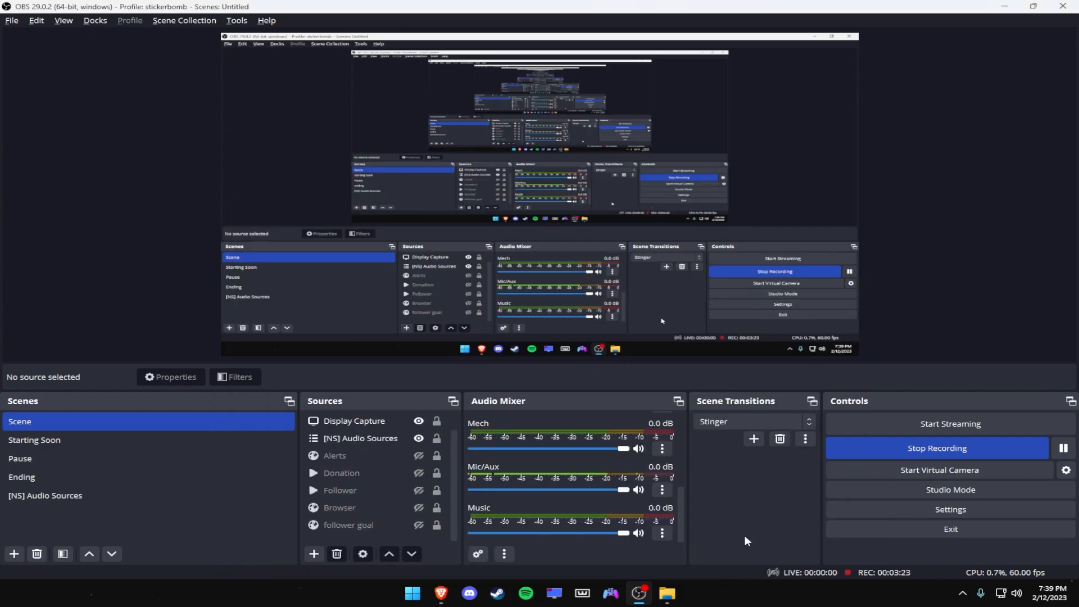
- Examine the audio filters applied to Mic/Aux, from the limiter and compressor through the VST 2.x plug-ins
{"action": "left_click", "coordinate": [662, 490]}
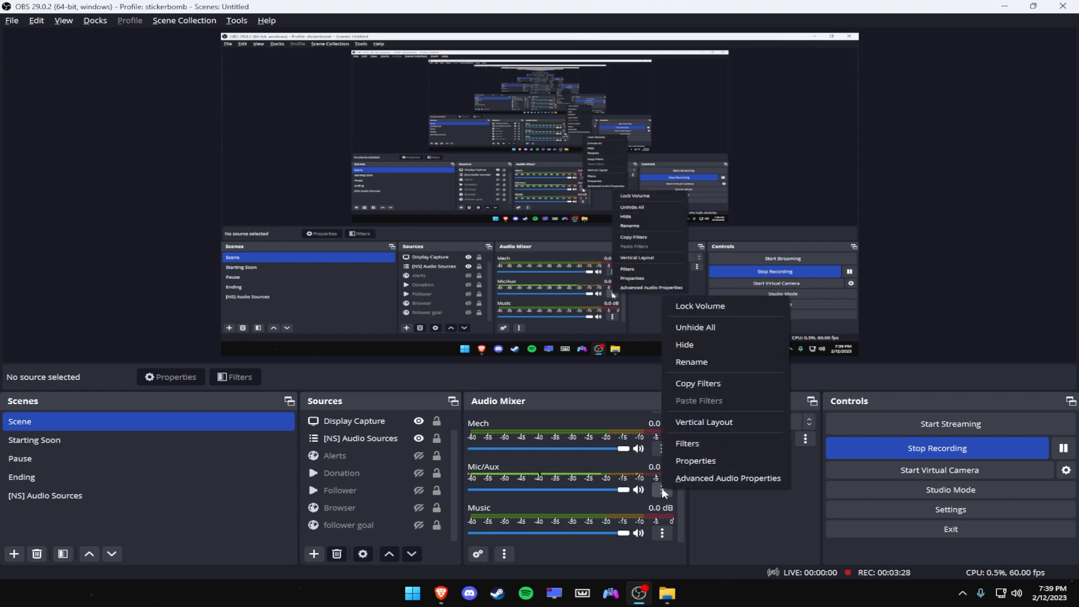
{"action": "left_click", "coordinate": [685, 445]}
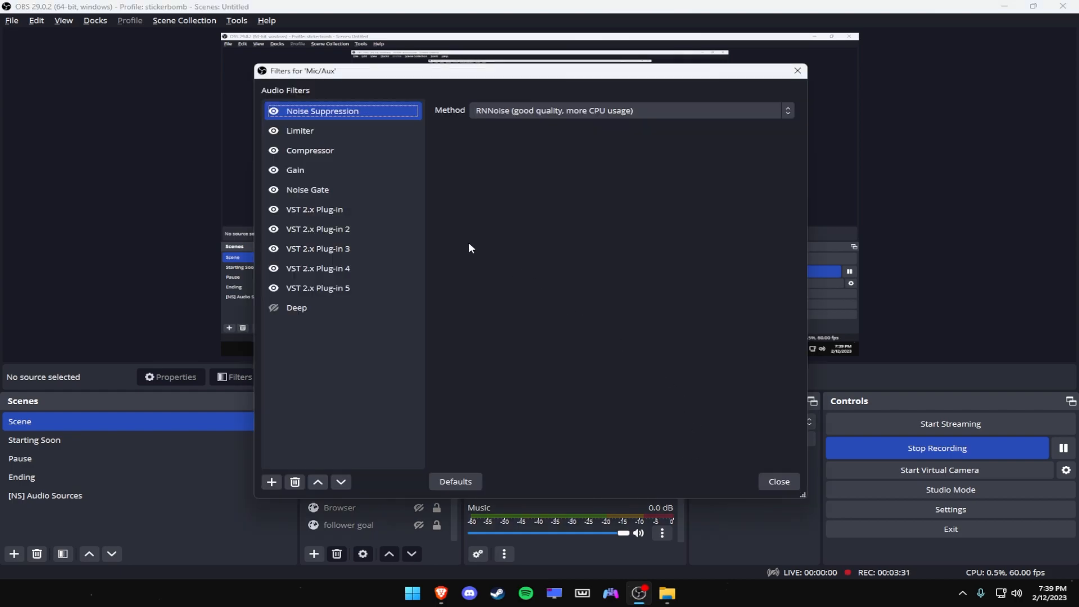
{"action": "left_click", "coordinate": [326, 131]}
{"action": "left_click", "coordinate": [321, 150]}
{"action": "left_click", "coordinate": [315, 170]}
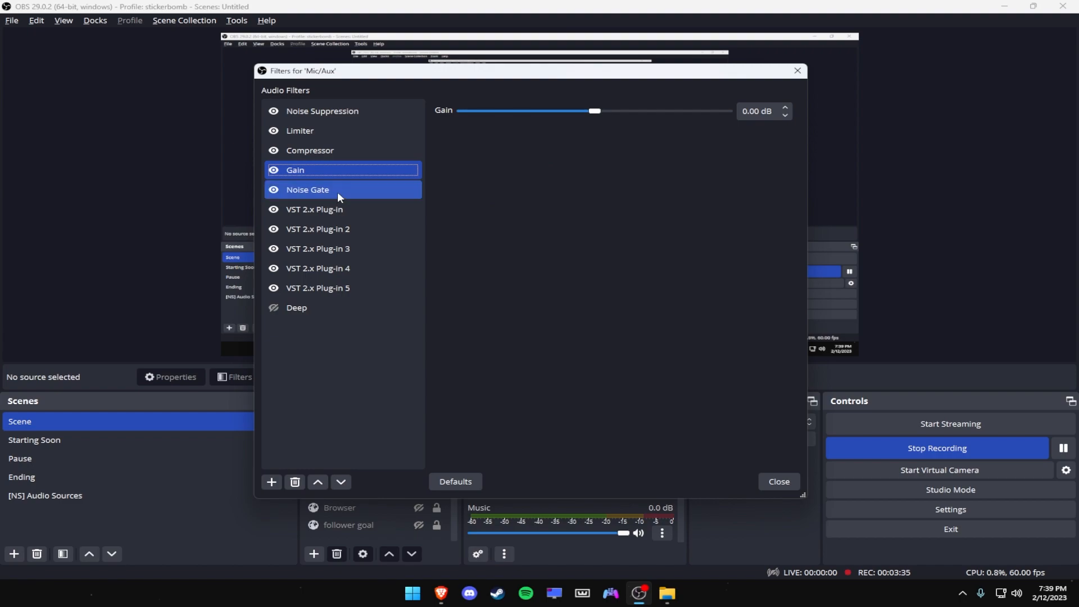
{"action": "left_click", "coordinate": [338, 191]}
{"action": "left_click", "coordinate": [343, 208]}
{"action": "left_click", "coordinate": [335, 229]}
{"action": "left_click", "coordinate": [329, 247]}
{"action": "left_click", "coordinate": [341, 286]}
{"action": "left_click", "coordinate": [360, 271]}
{"action": "left_click", "coordinate": [391, 292]}
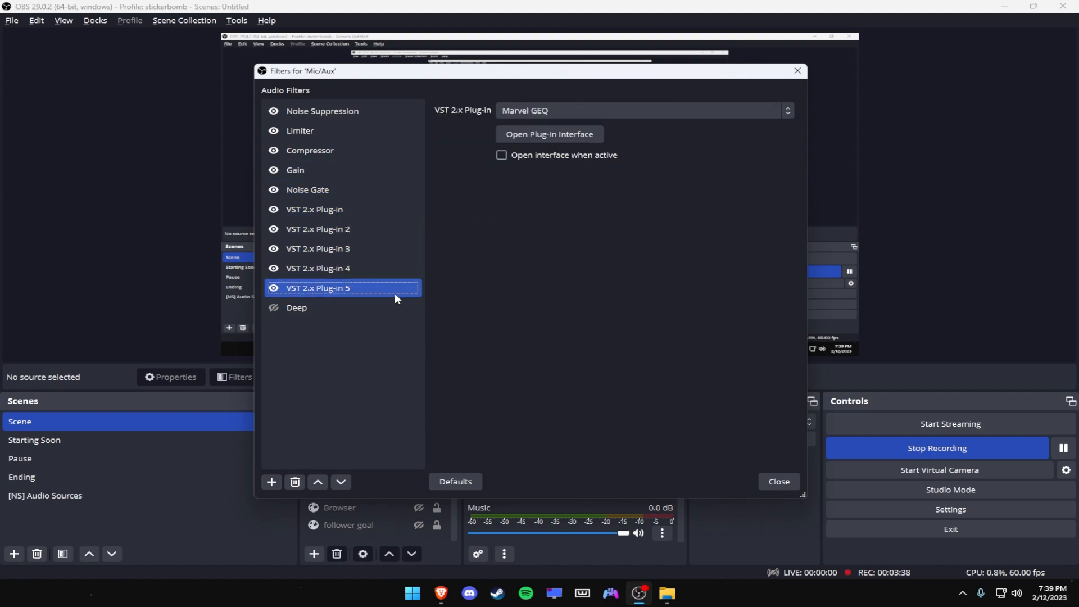
{"action": "left_click", "coordinate": [778, 482]}
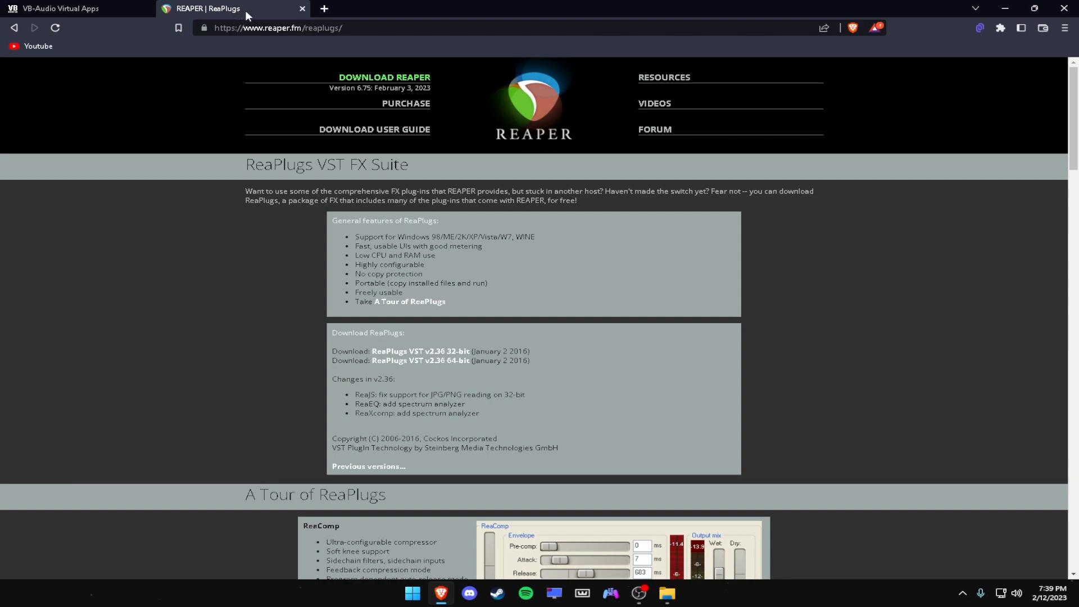
- From the ReaPlugs page in the browser, download ReaPlugs VST v2.36 64-bit and launch reaplugs236_x64-install_2.exe
{"action": "left_click", "coordinate": [458, 365]}
{"action": "left_click", "coordinate": [509, 341]}
{"action": "left_click", "coordinate": [534, 345]}
{"action": "left_click", "coordinate": [566, 334]}
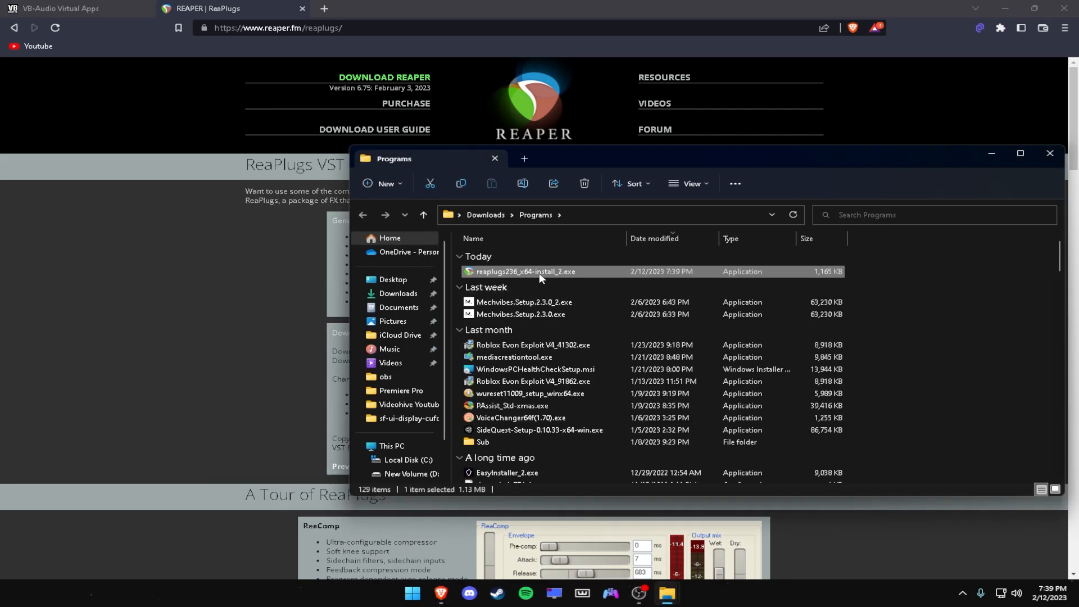
{"action": "double_click", "coordinate": [539, 274]}
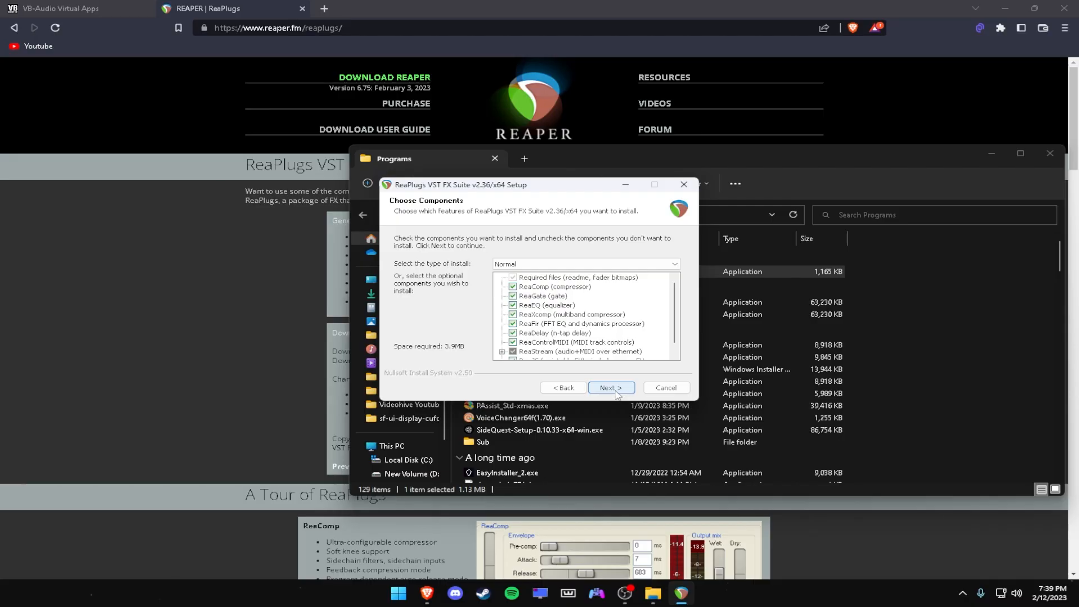
- Quit the ReaPlugs VST FX Suite setup from its install location page without installing, and put away the Programs folder window
{"action": "left_click", "coordinate": [608, 387]}
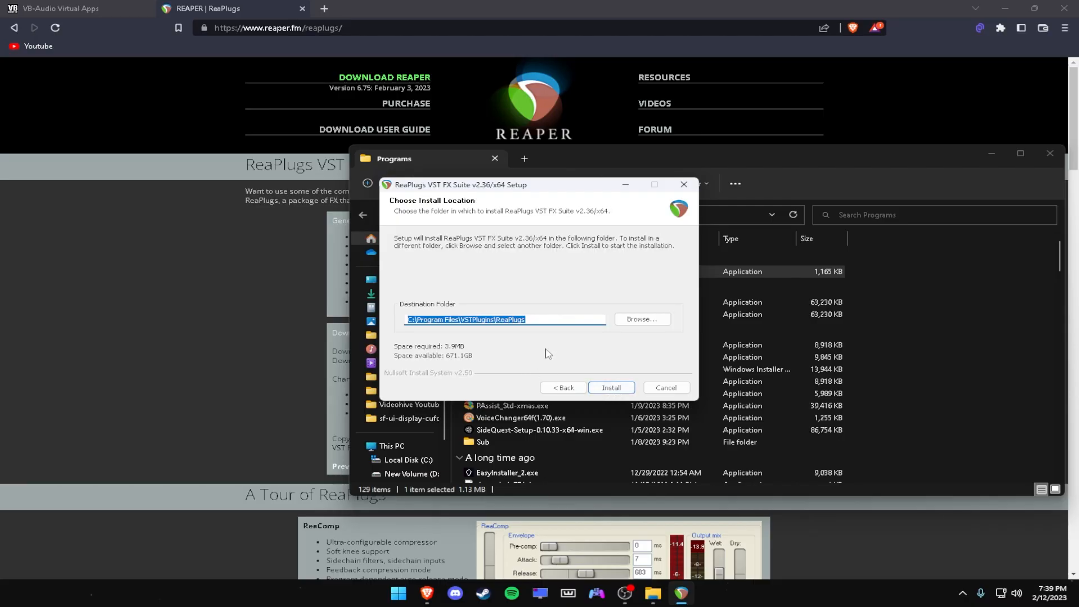
{"action": "left_click", "coordinate": [678, 389]}
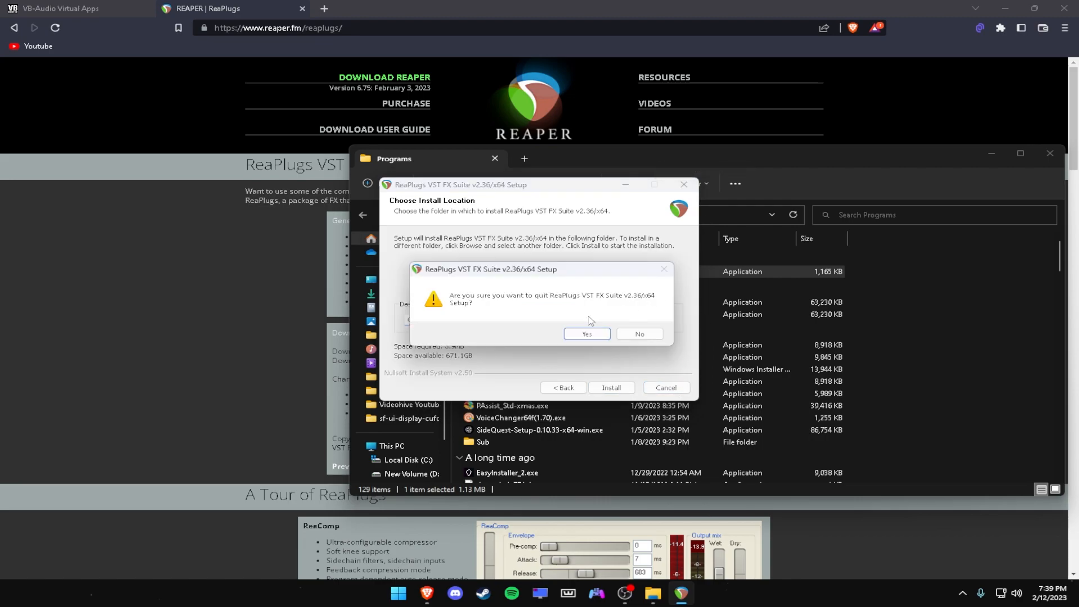
{"action": "left_click", "coordinate": [588, 334]}
{"action": "left_click_drag", "start_coordinate": [566, 158], "coordinate": [434, 147]}
{"action": "left_click", "coordinate": [763, 147]}
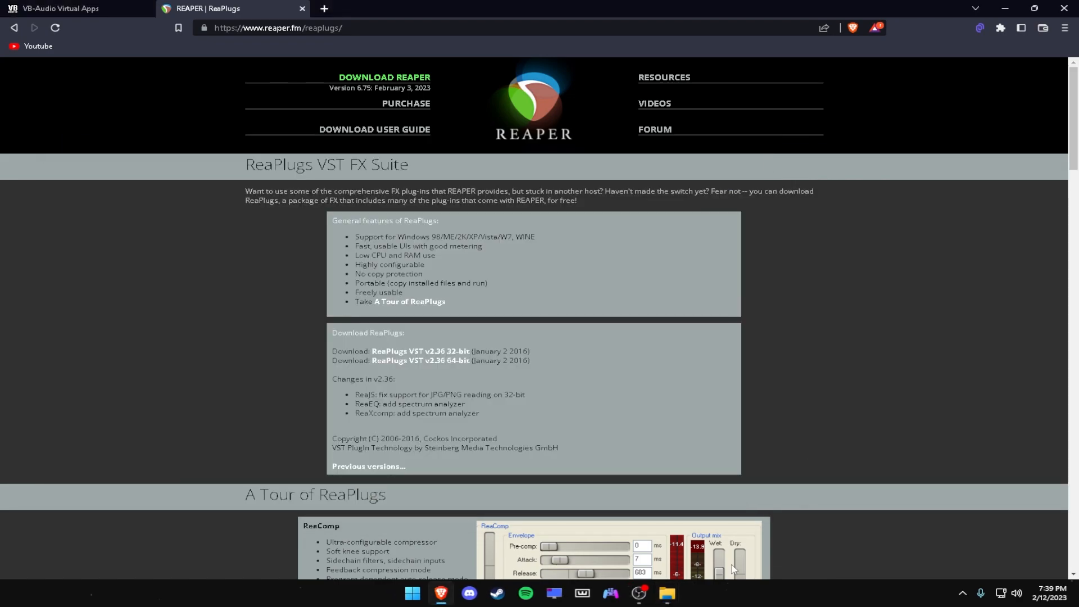
- Switch to OBS and open the audio filters of Mic/Aux
{"action": "left_click", "coordinate": [641, 604]}
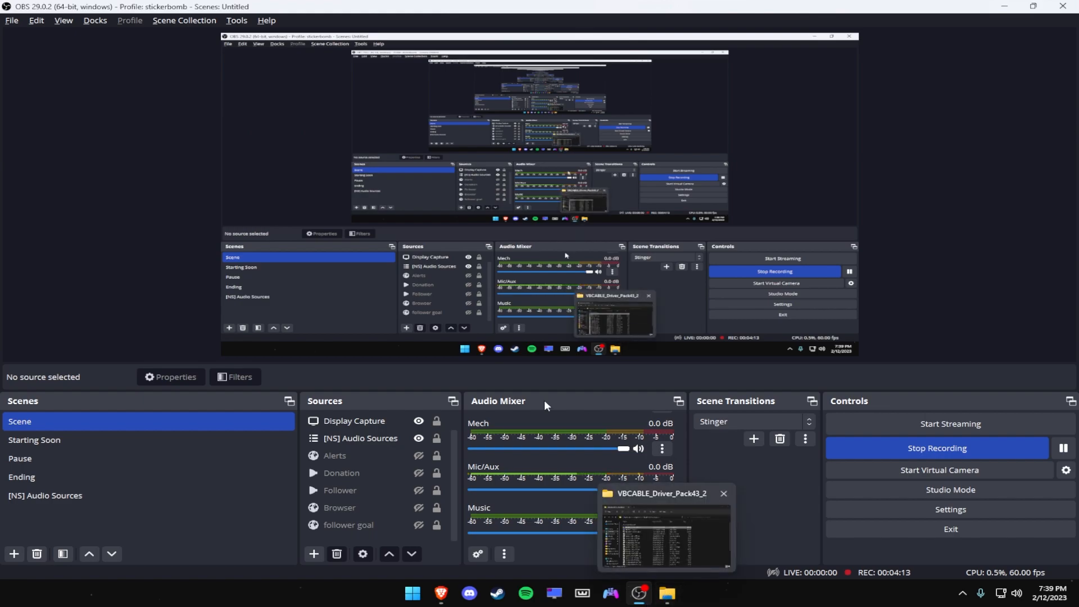
{"action": "left_click", "coordinate": [663, 490]}
{"action": "left_click", "coordinate": [673, 446]}
{"action": "left_click", "coordinate": [405, 361]}
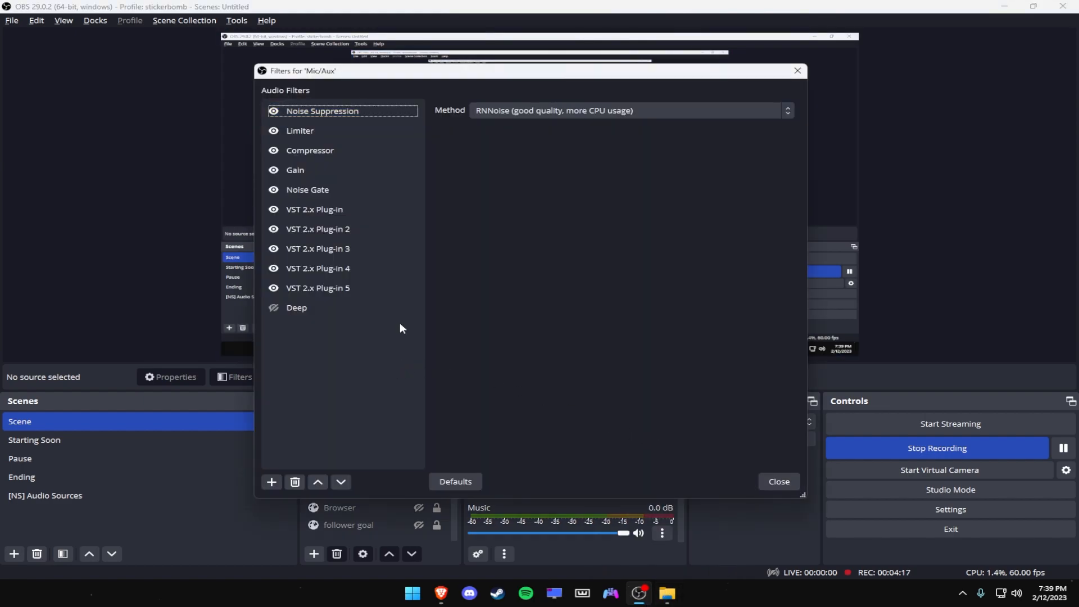
- Add a Noise Suppression filter named Noise Suppression 2 to Mic/Aux with the RNNoise (good quality, more CPU usage) method
{"action": "left_click", "coordinate": [275, 482]}
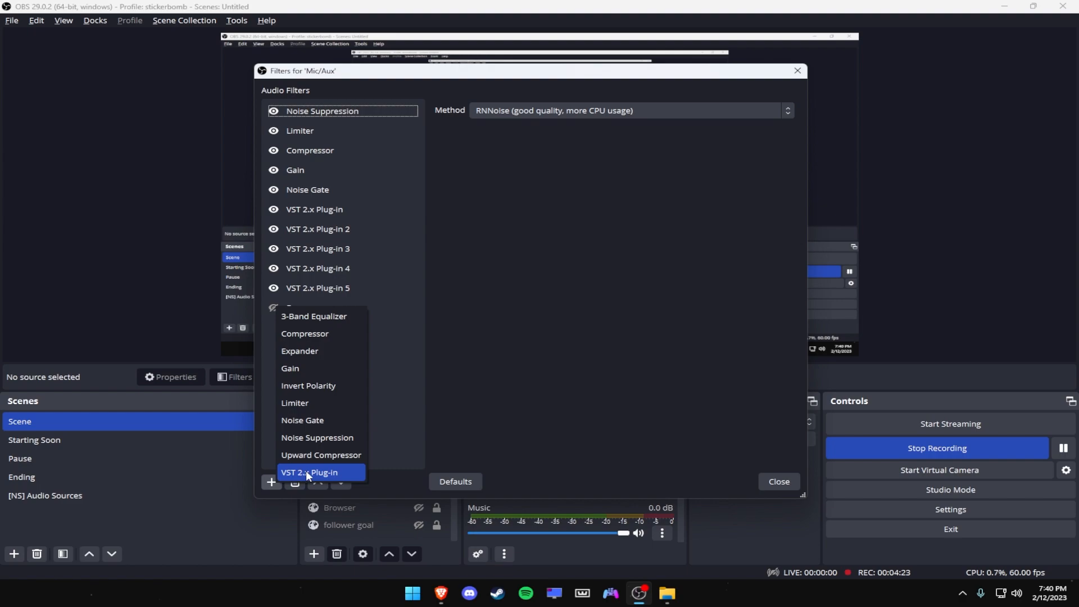
{"action": "left_click", "coordinate": [333, 437]}
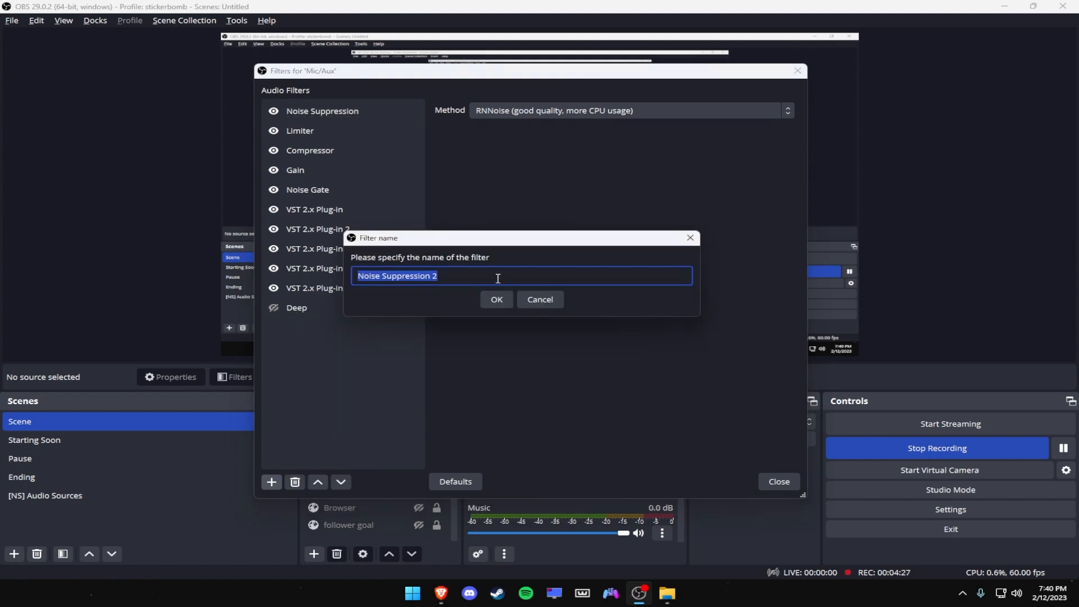
{"action": "left_click", "coordinate": [501, 301]}
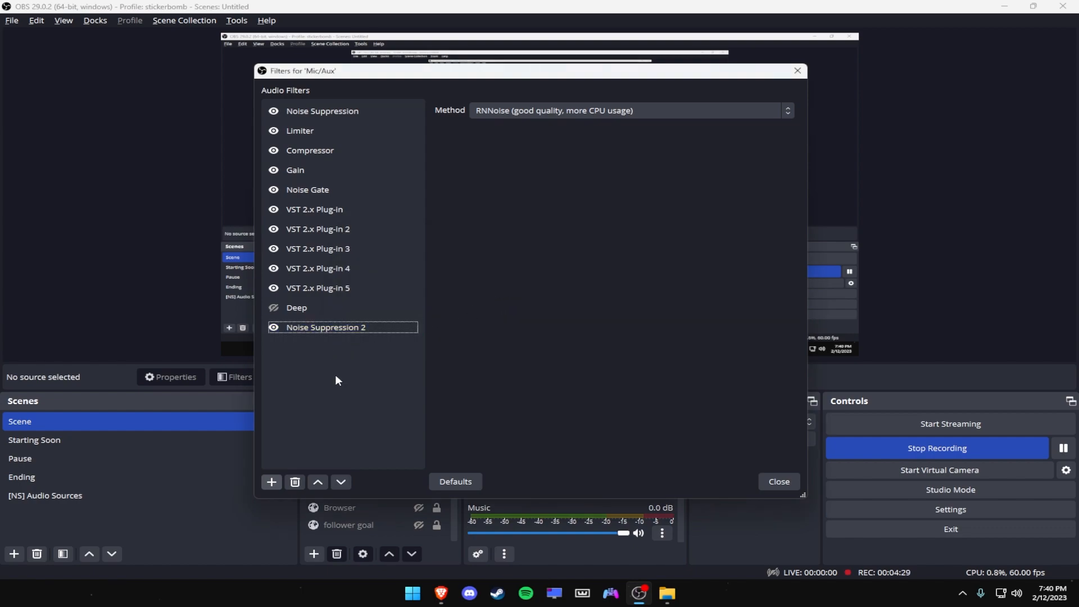
{"action": "left_click", "coordinate": [329, 112]}
{"action": "left_click", "coordinate": [315, 328]}
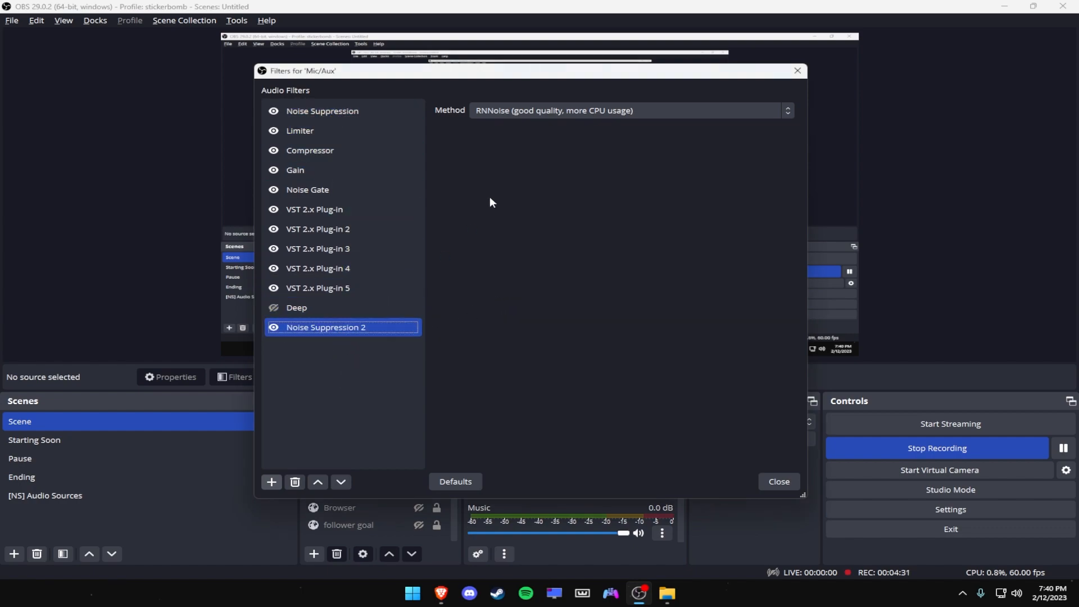
{"action": "left_click", "coordinate": [579, 110]}
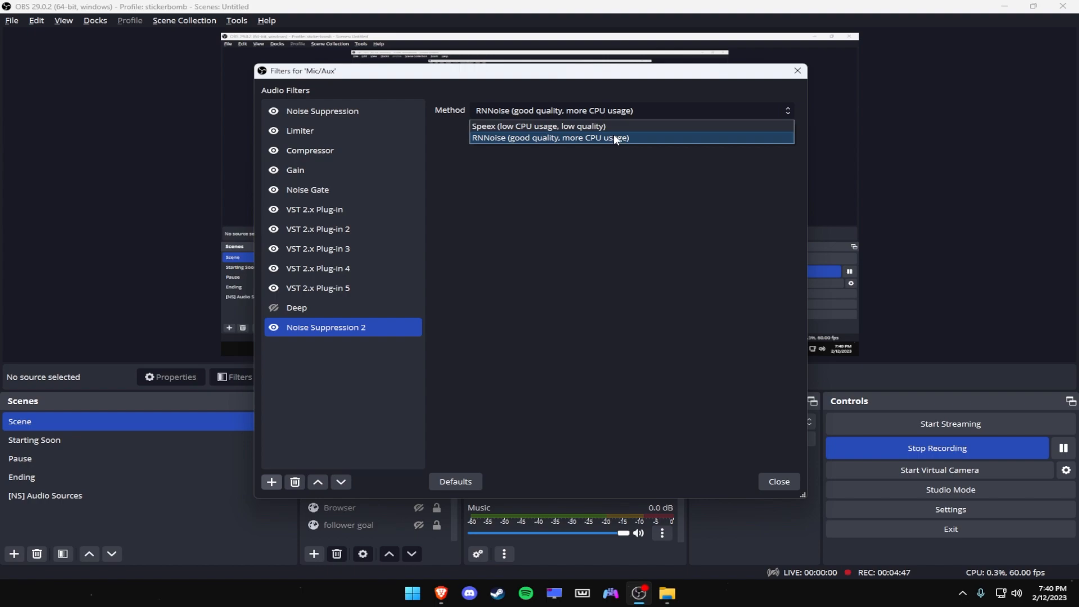
{"action": "left_click", "coordinate": [562, 137]}
- Remove the Noise Suppression 2 filter from Mic/Aux
{"action": "right_click", "coordinate": [381, 331]}
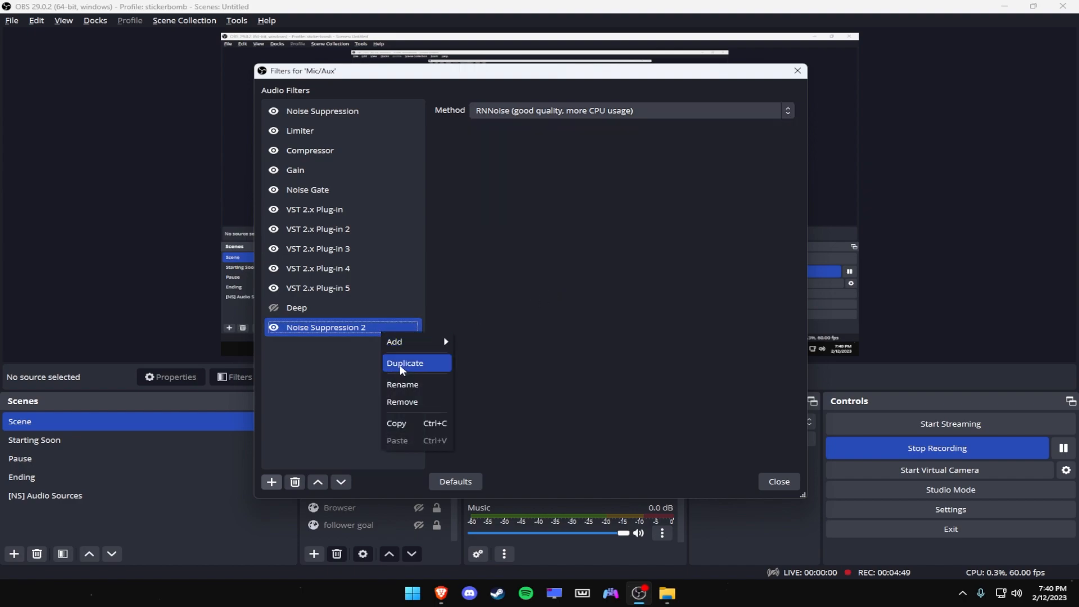
{"action": "left_click", "coordinate": [403, 401]}
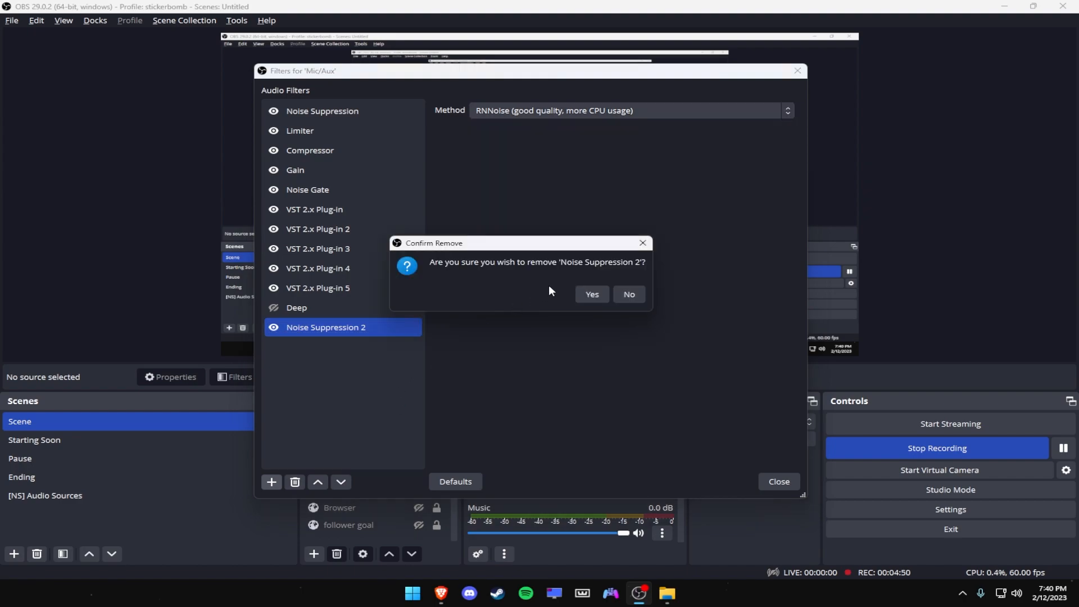
{"action": "left_click", "coordinate": [579, 294]}
- Look through the Mic/Aux filters in order, from the limiter to VST 2.x Plug-in 5
{"action": "left_click", "coordinate": [306, 130]}
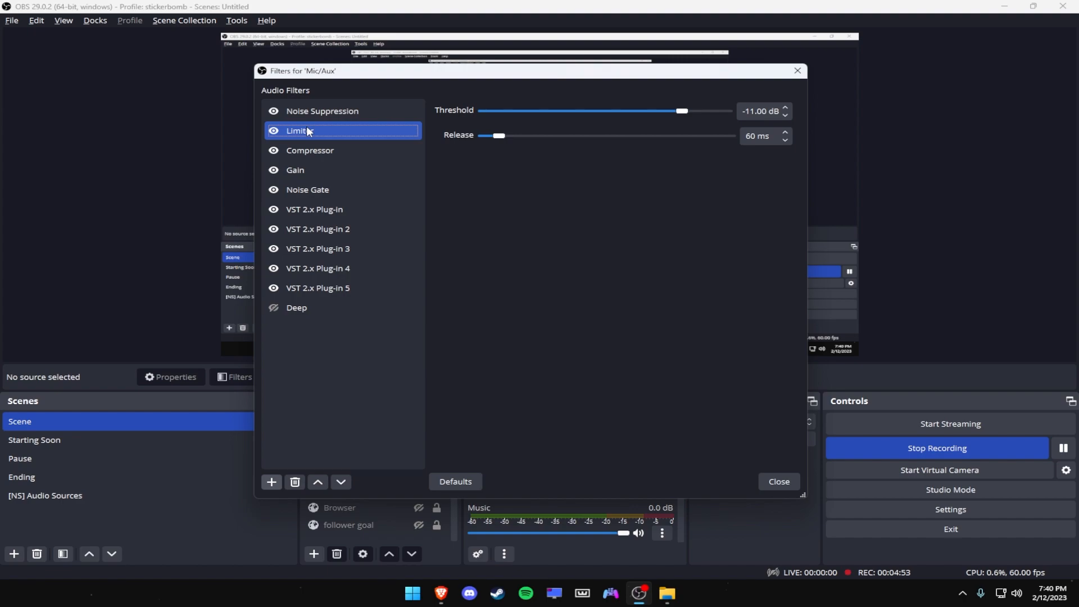
{"action": "left_click", "coordinate": [329, 149]}
{"action": "left_click", "coordinate": [340, 168]}
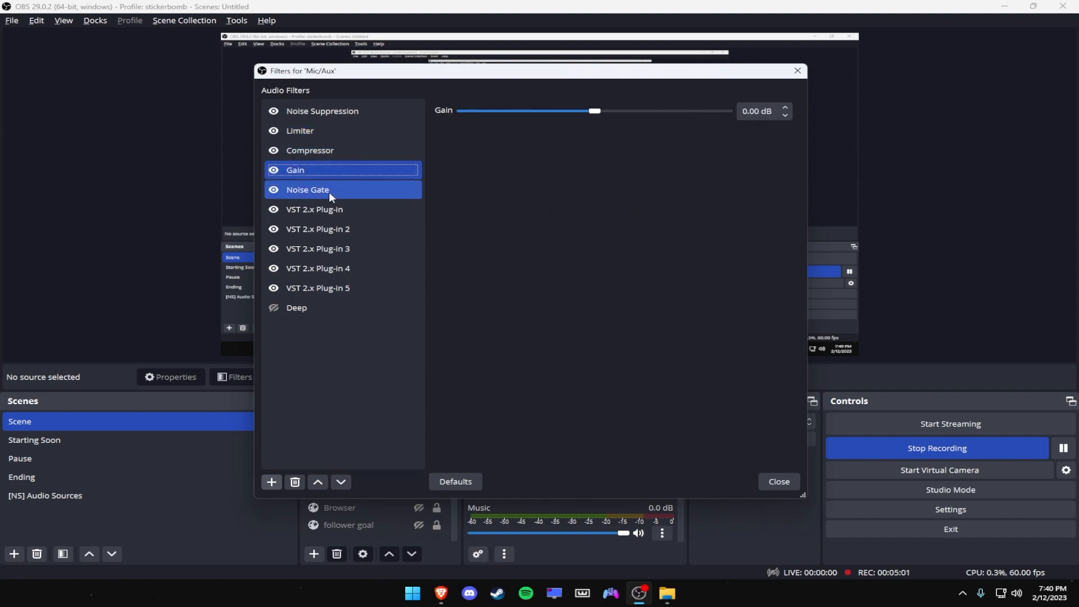
{"action": "left_click", "coordinate": [329, 191]}
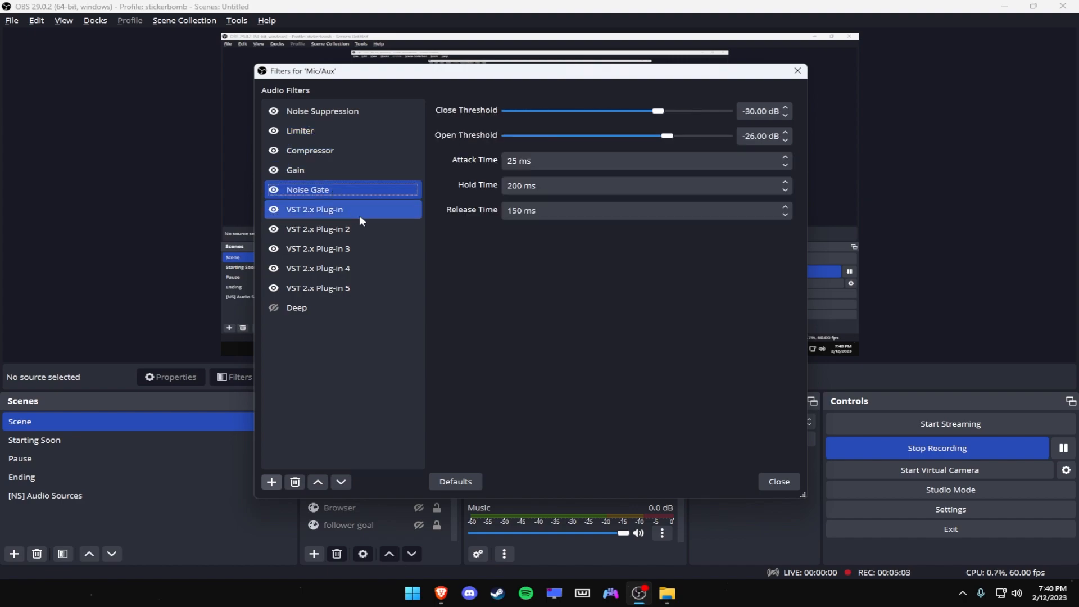
{"action": "left_click", "coordinate": [359, 214]}
{"action": "left_click", "coordinate": [358, 226]}
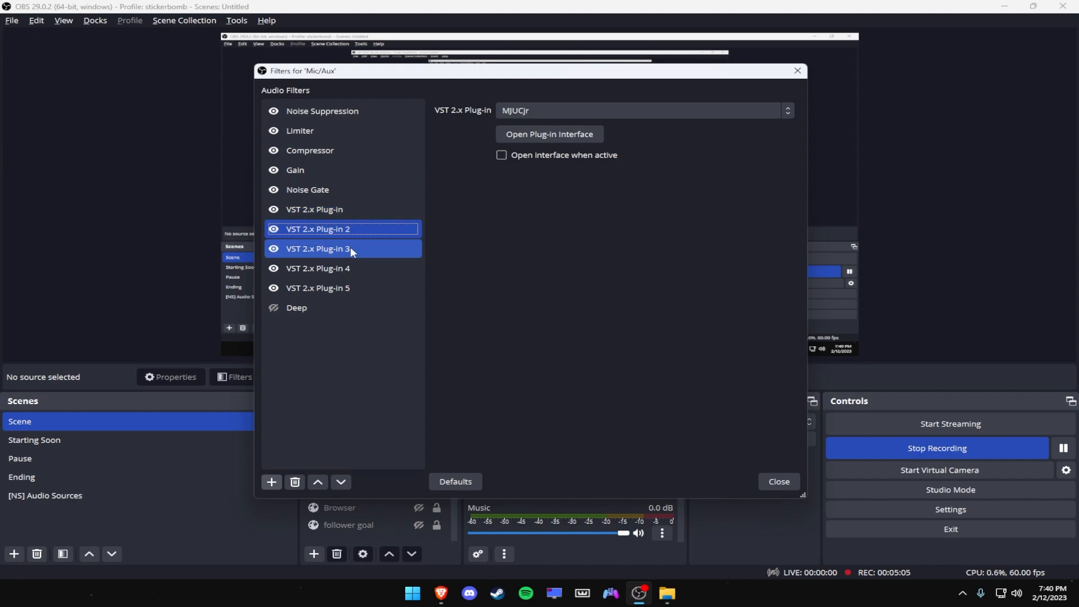
{"action": "left_click", "coordinate": [350, 250]}
{"action": "left_click", "coordinate": [346, 269]}
{"action": "left_click", "coordinate": [343, 285]}
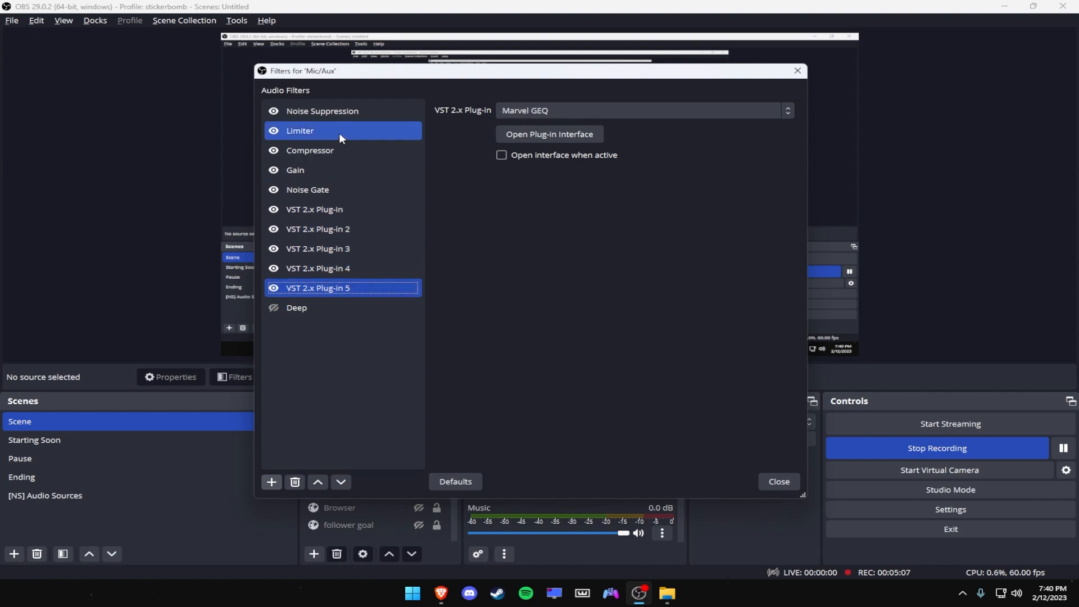
- Review the limiter, compressor, gain and noise gate settings, choosing None as the compressor's Sidechain/Ducking Source
{"action": "left_click", "coordinate": [339, 132]}
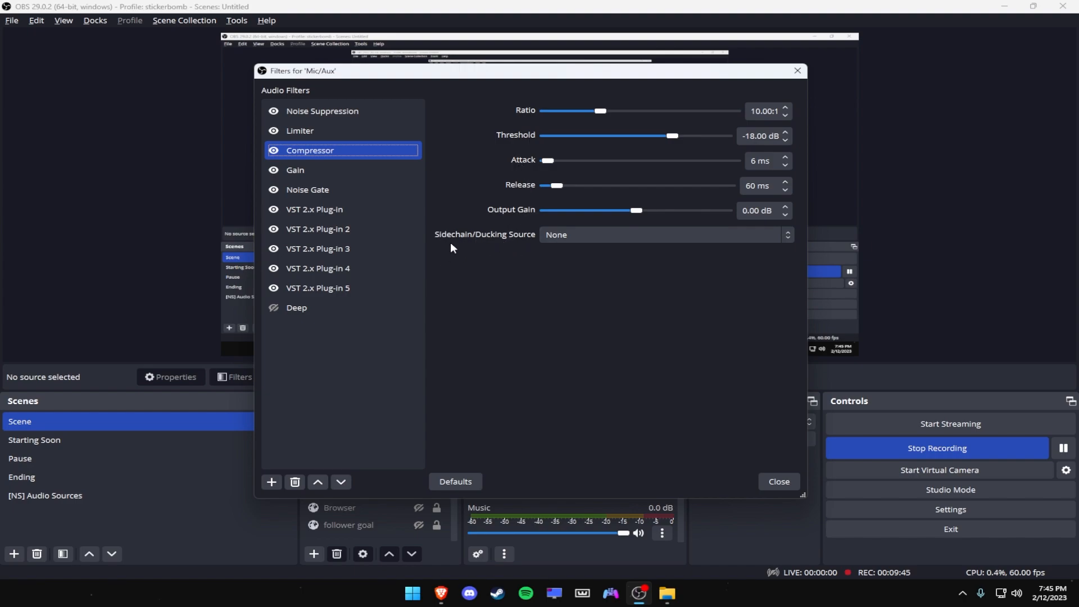
{"action": "left_click", "coordinate": [574, 236]}
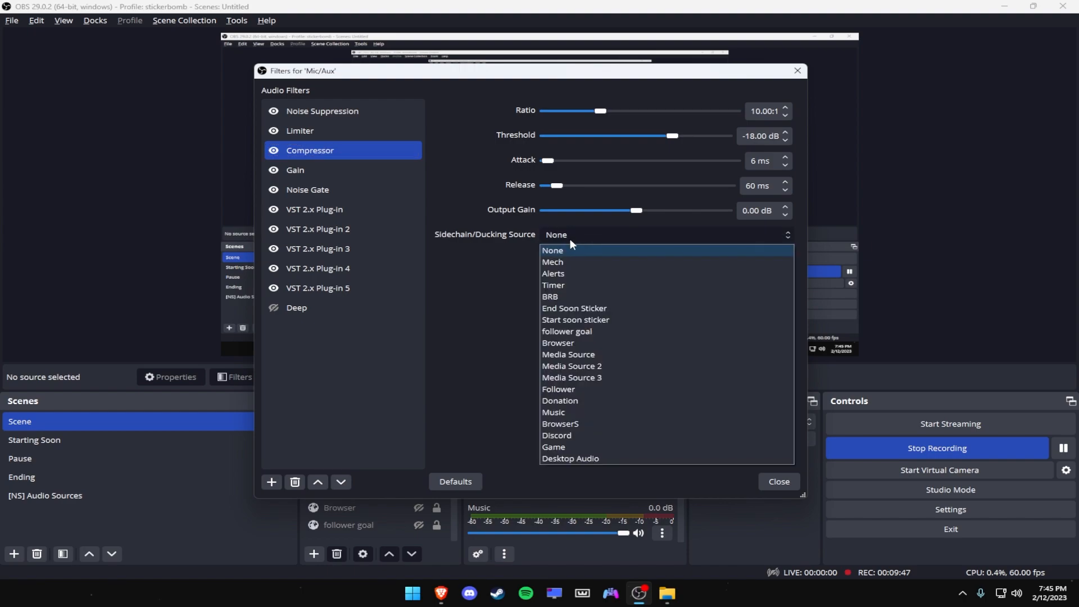
{"action": "left_click", "coordinate": [553, 251]}
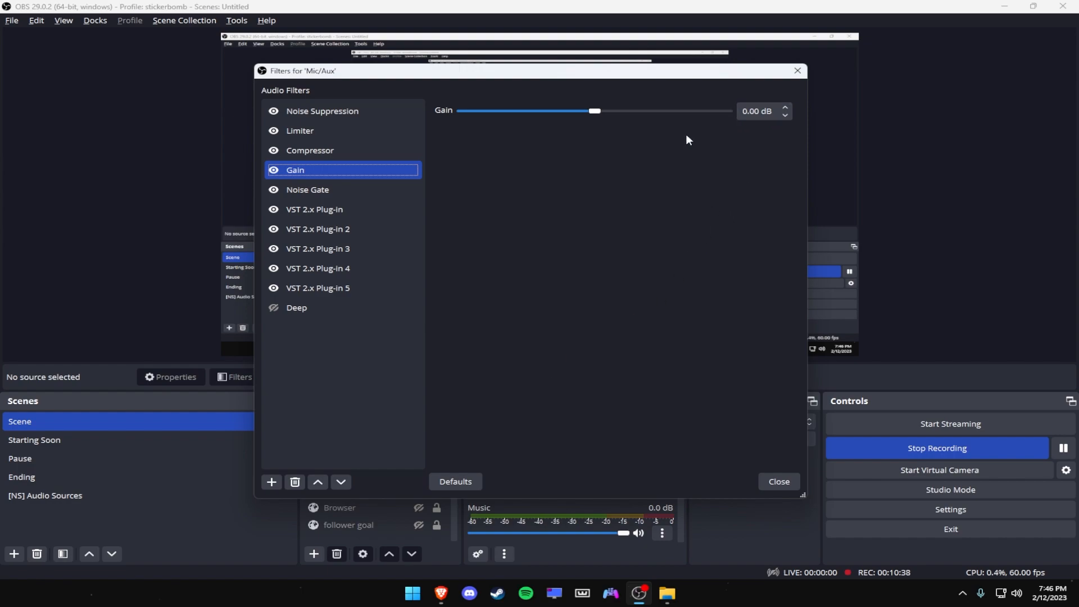
{"action": "left_click", "coordinate": [407, 190]}
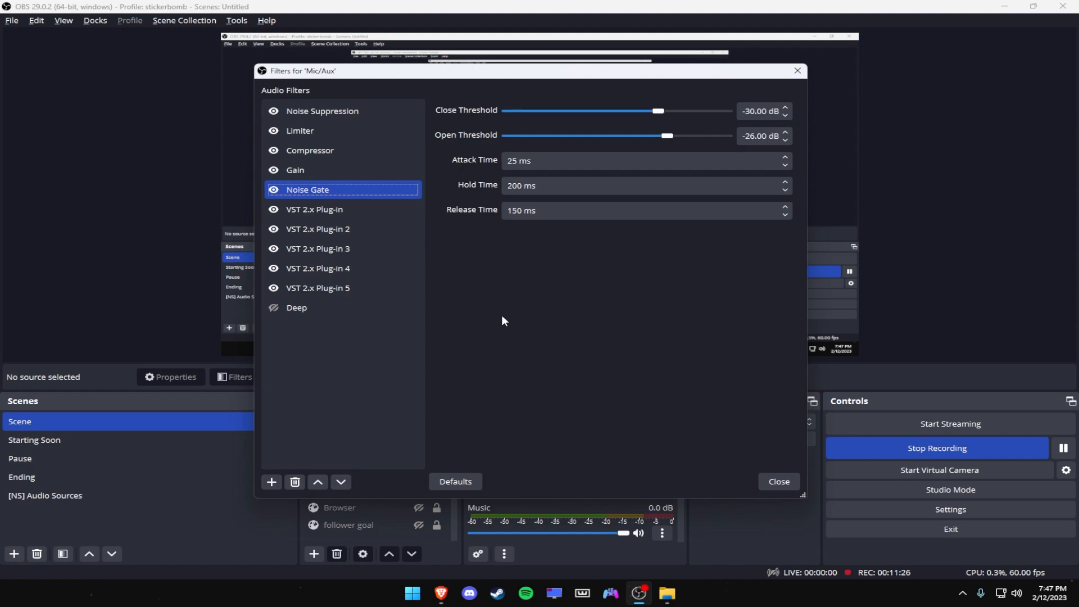
- Open the Wider interface of the first VST 2.x plug-in, try out different width amounts, and close it
{"action": "left_click", "coordinate": [344, 217]}
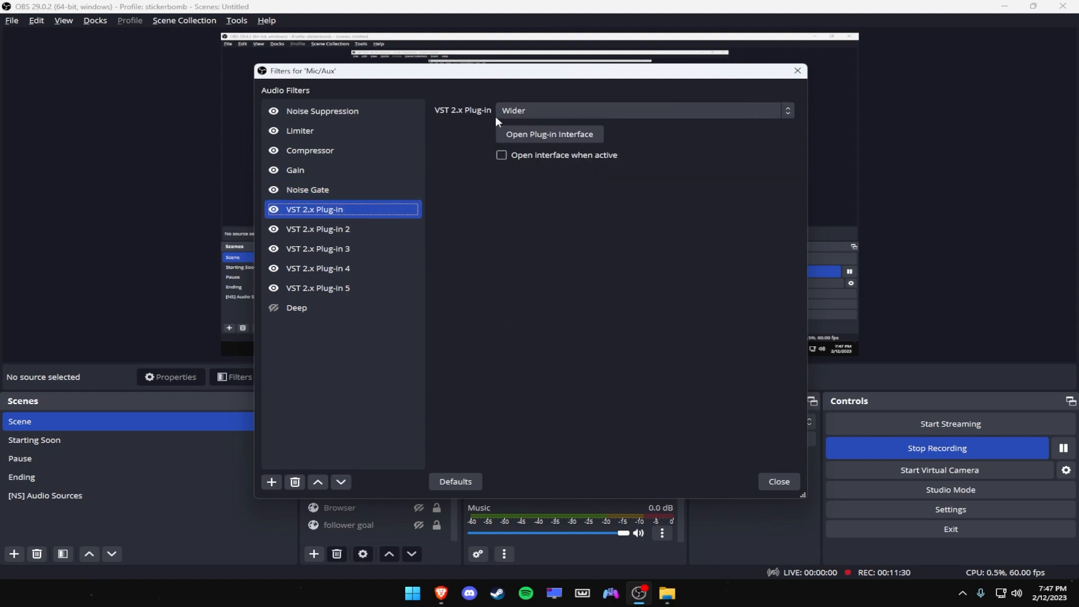
{"action": "left_click", "coordinate": [514, 112]}
{"action": "left_click", "coordinate": [510, 205]}
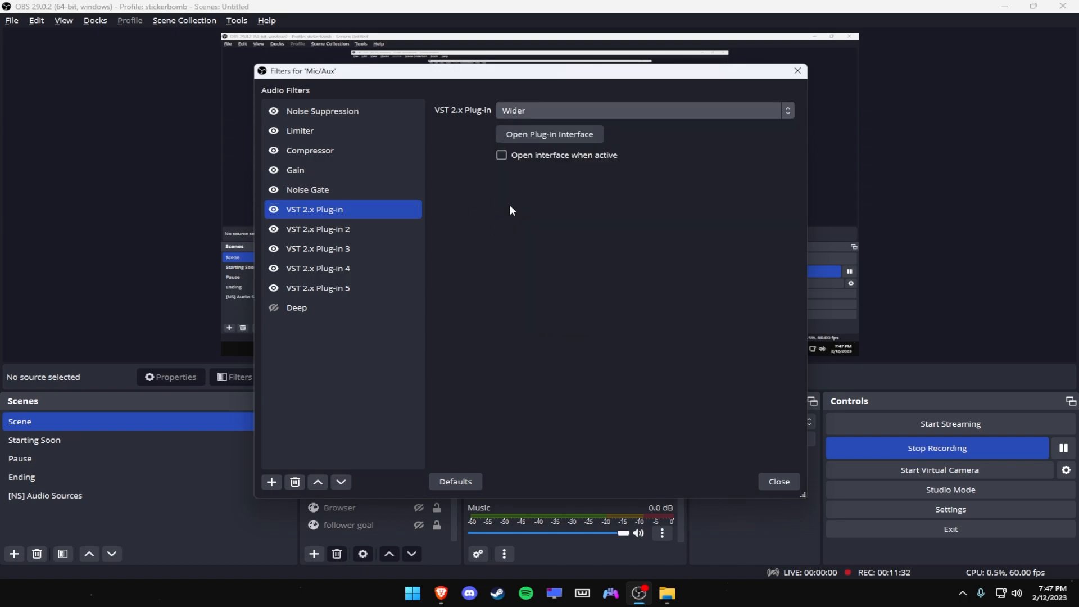
{"action": "left_click", "coordinate": [534, 135]}
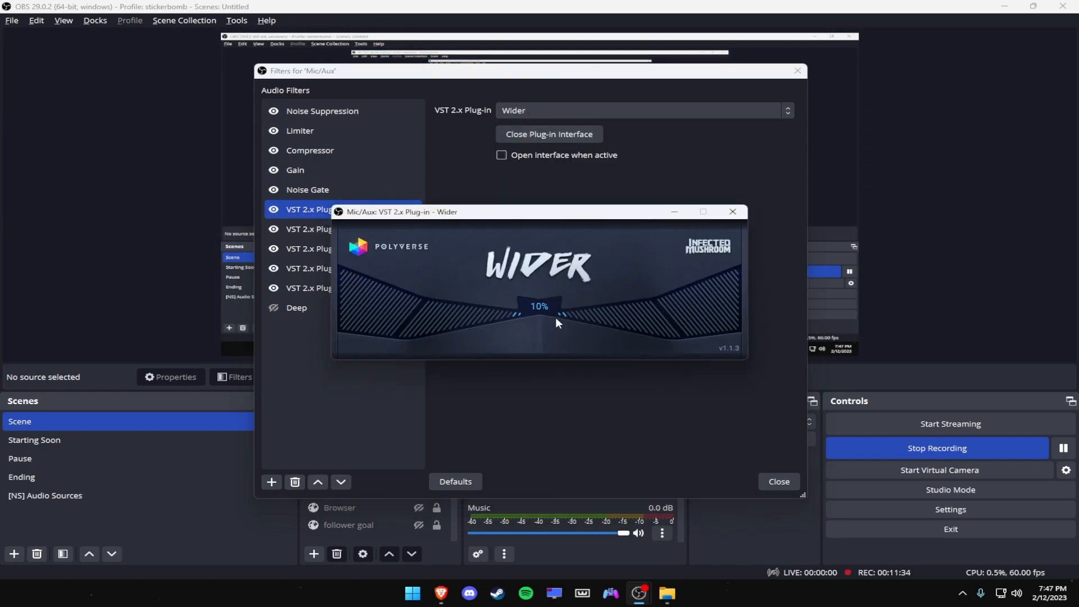
{"action": "mouse_move", "coordinate": [431, 210]}
{"action": "left_mouse_down"}
{"action": "mouse_move", "coordinate": [458, 203]}
{"action": "mouse_move", "coordinate": [438, 211]}
{"action": "left_mouse_up"}
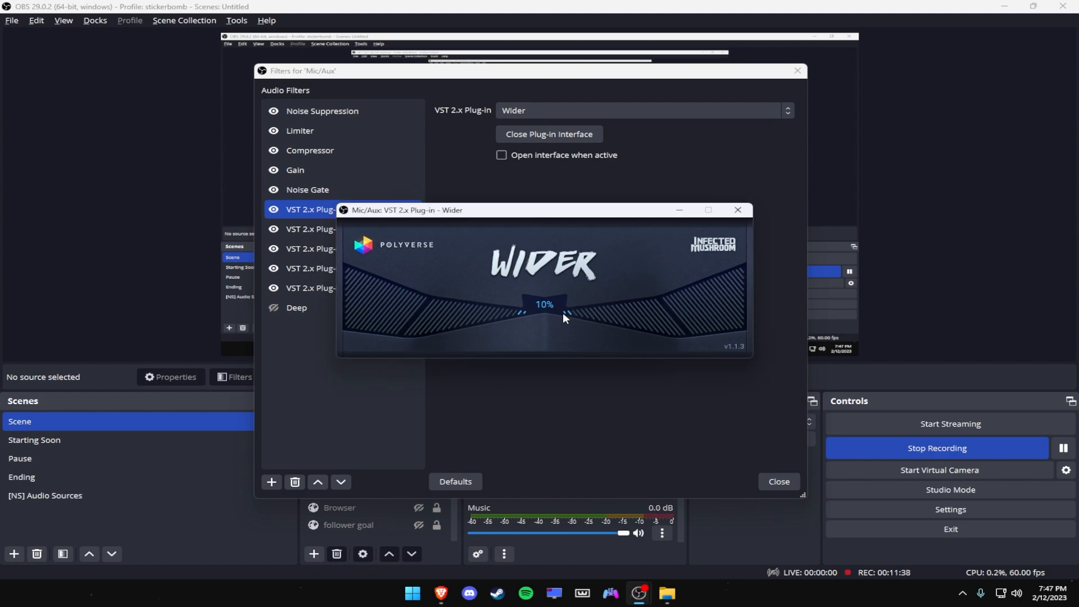
{"action": "left_click_drag", "start_coordinate": [569, 309], "coordinate": [782, 257]}
{"action": "left_click_drag", "start_coordinate": [728, 281], "coordinate": [550, 335]}
{"action": "left_click", "coordinate": [738, 210]}
- Open the MJUCjr interface of VST 2.x Plug-in 2, check its compress, make-up and time constants settings, and close it
{"action": "left_click", "coordinate": [387, 229]}
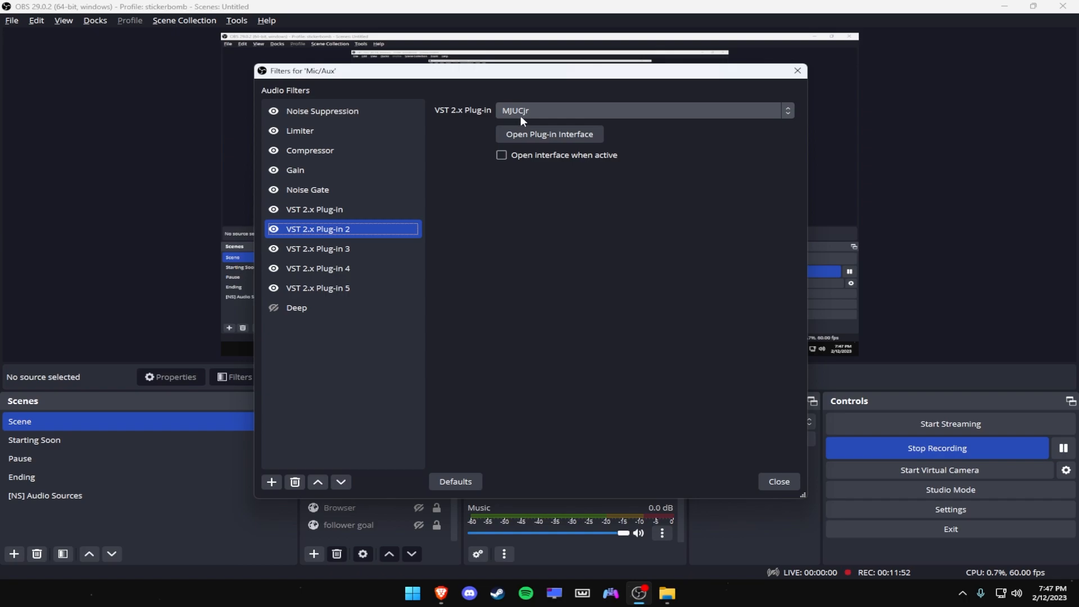
{"action": "left_click", "coordinate": [558, 138]}
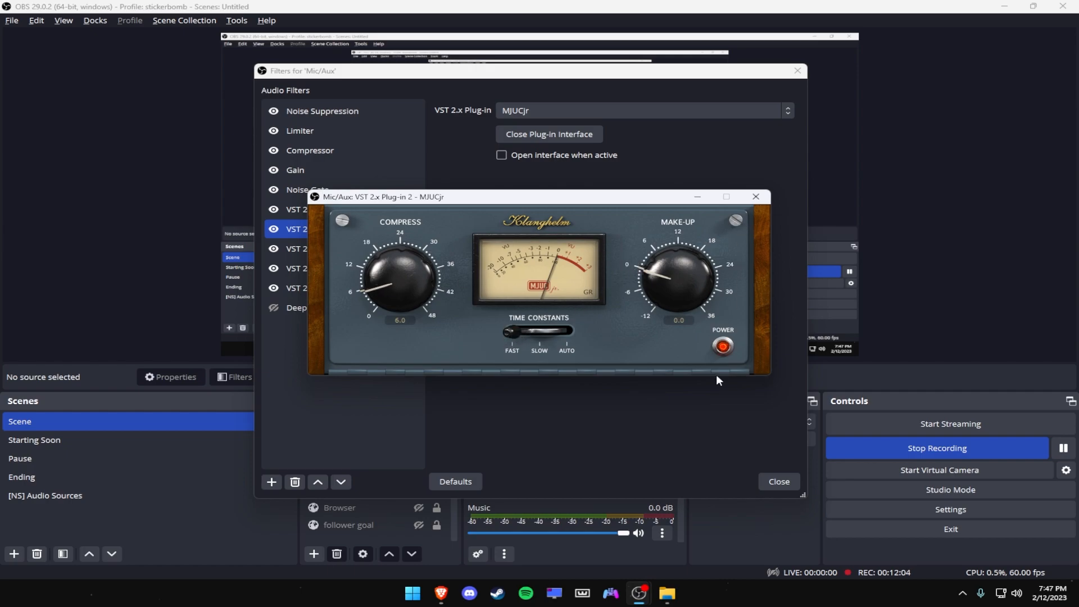
{"action": "left_click", "coordinate": [756, 197]}
- Open the TDR VOS SlickEQ interface of VST 2.x Plug-in 3, cycle through its EQ models back to British, and close it
{"action": "left_click", "coordinate": [329, 249]}
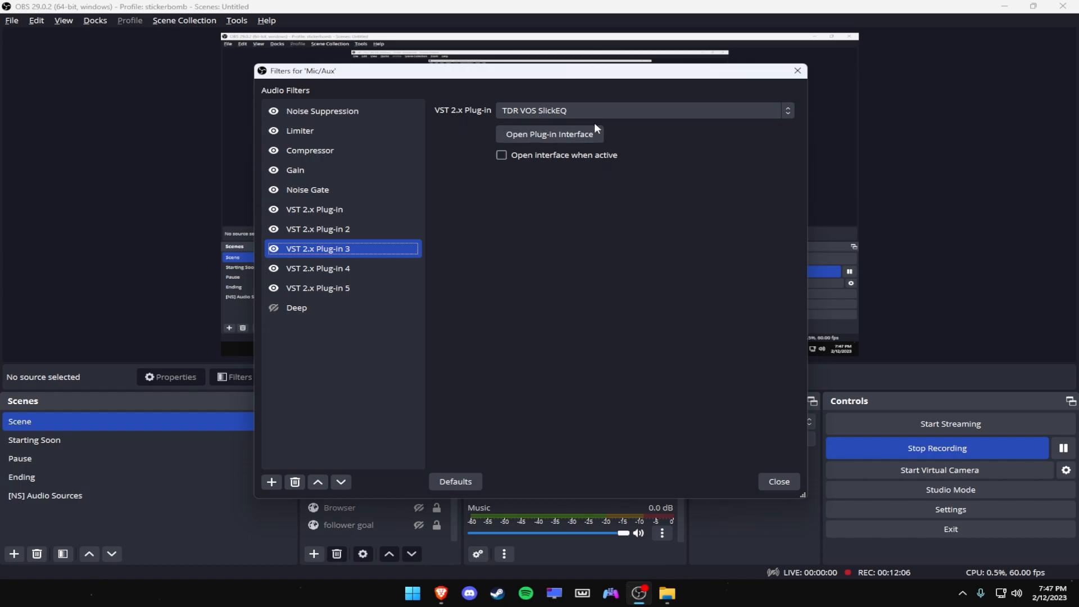
{"action": "left_click", "coordinate": [567, 133]}
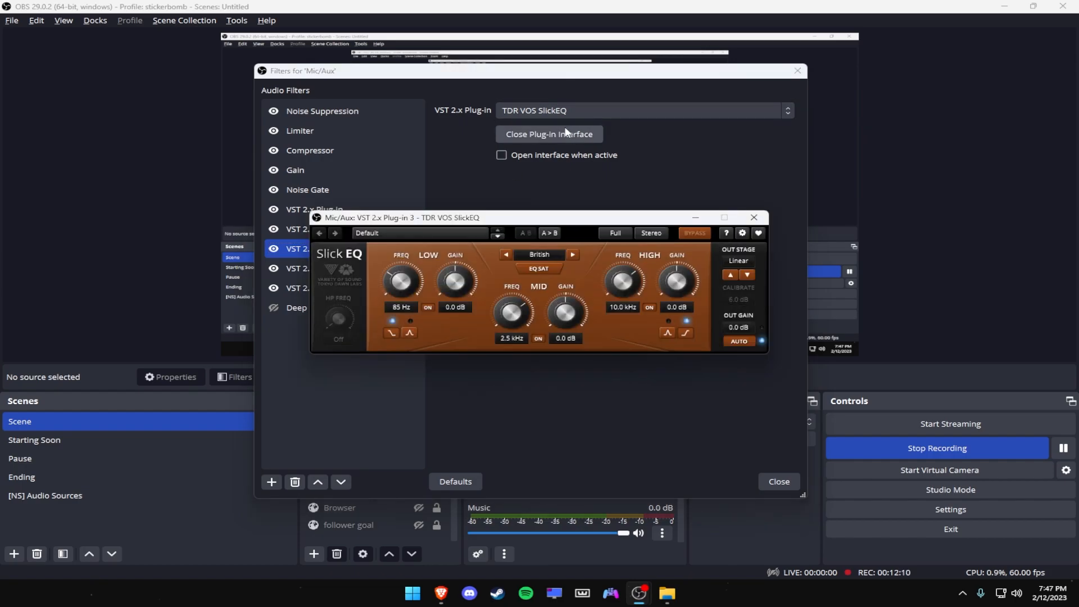
{"action": "left_click_drag", "start_coordinate": [455, 220], "coordinate": [436, 204]}
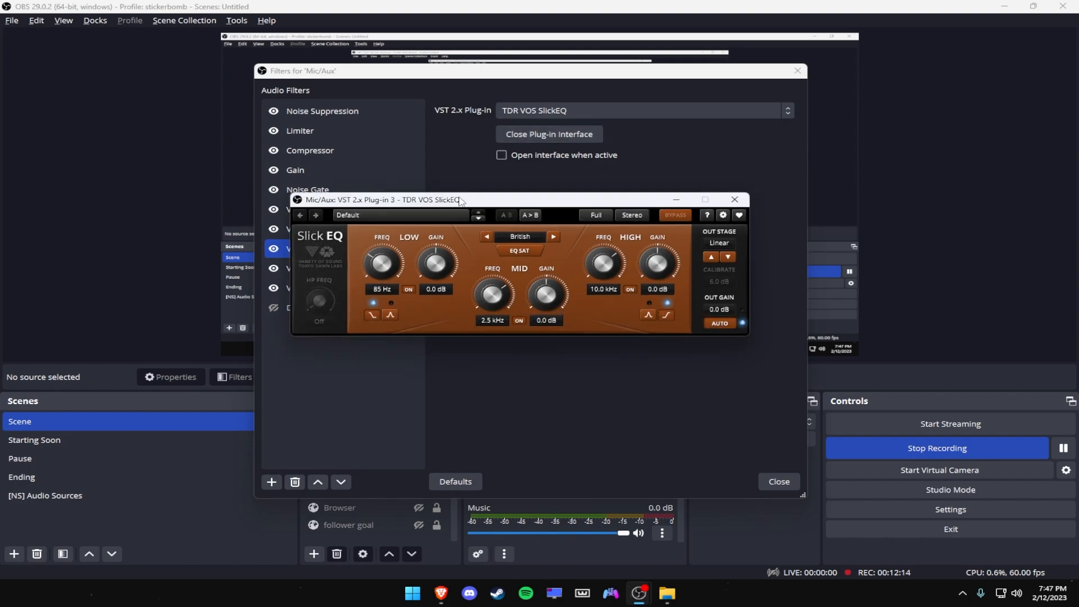
{"action": "left_click", "coordinate": [485, 236]}
{"action": "left_click", "coordinate": [487, 237]}
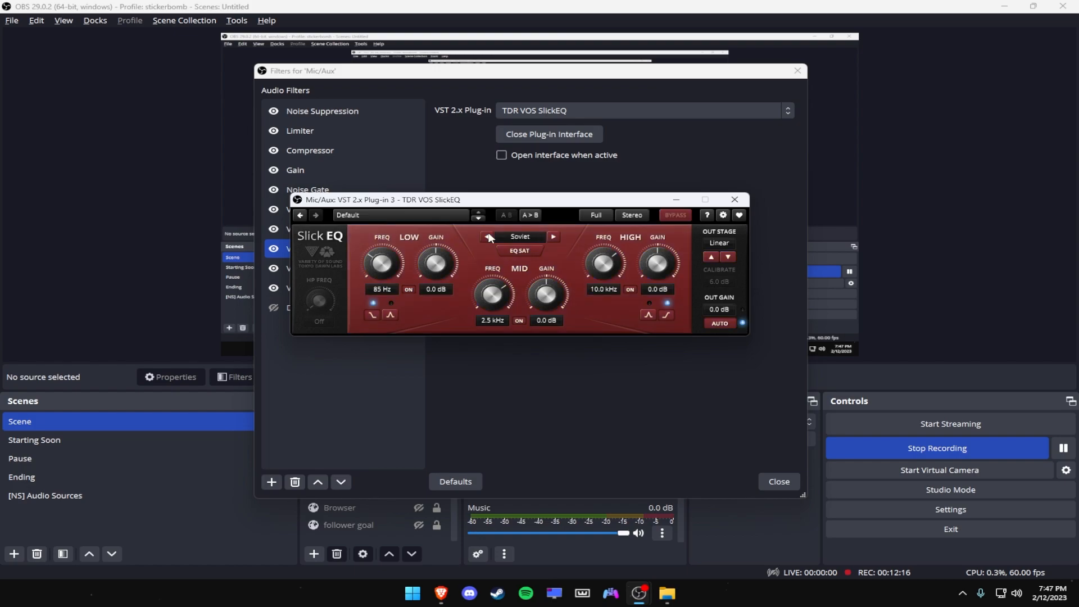
{"action": "left_click", "coordinate": [487, 235]}
{"action": "left_click", "coordinate": [487, 235]}
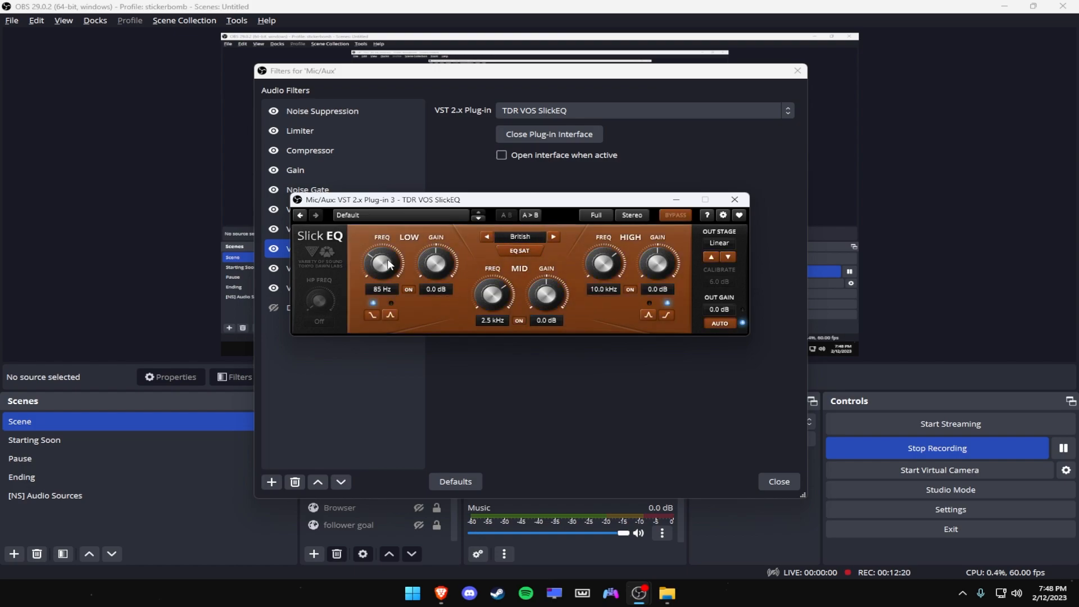
{"action": "left_click", "coordinate": [735, 200]}
- Inspect the Graillon 2 interface of VST 2.x Plug-in 4, close it, and show the settings of VST 2.x Plug-in 5
{"action": "left_click", "coordinate": [334, 262]}
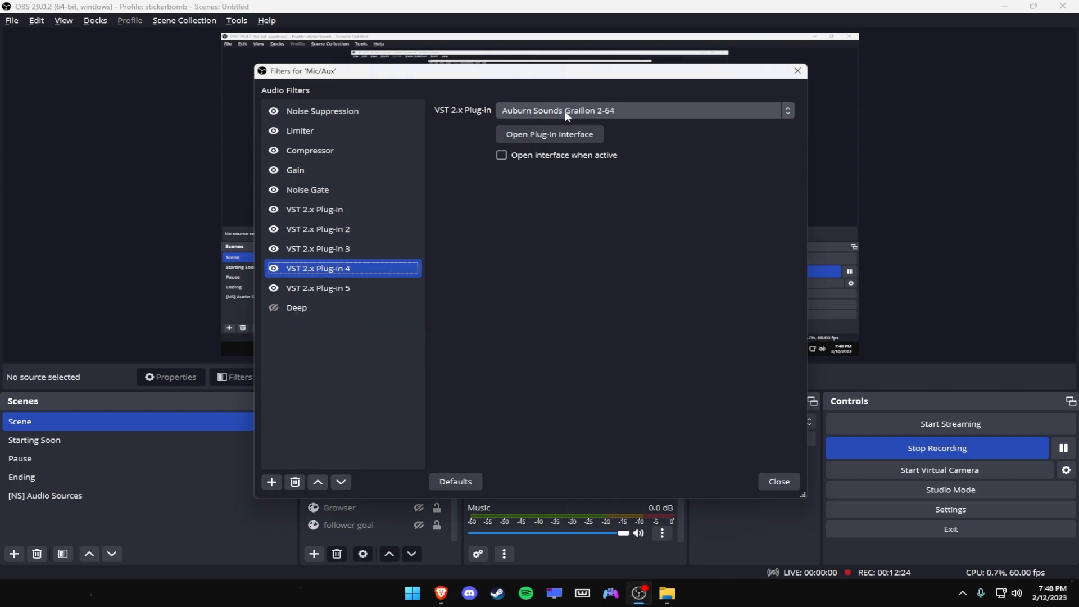
{"action": "left_click", "coordinate": [588, 141]}
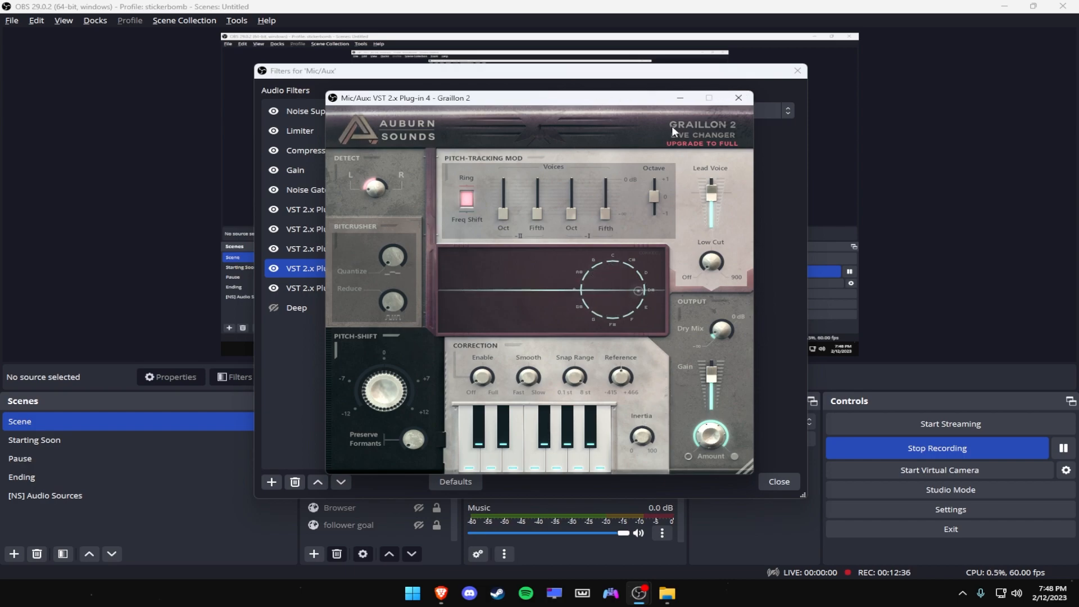
{"action": "left_click", "coordinate": [738, 97]}
{"action": "left_click", "coordinate": [370, 290]}
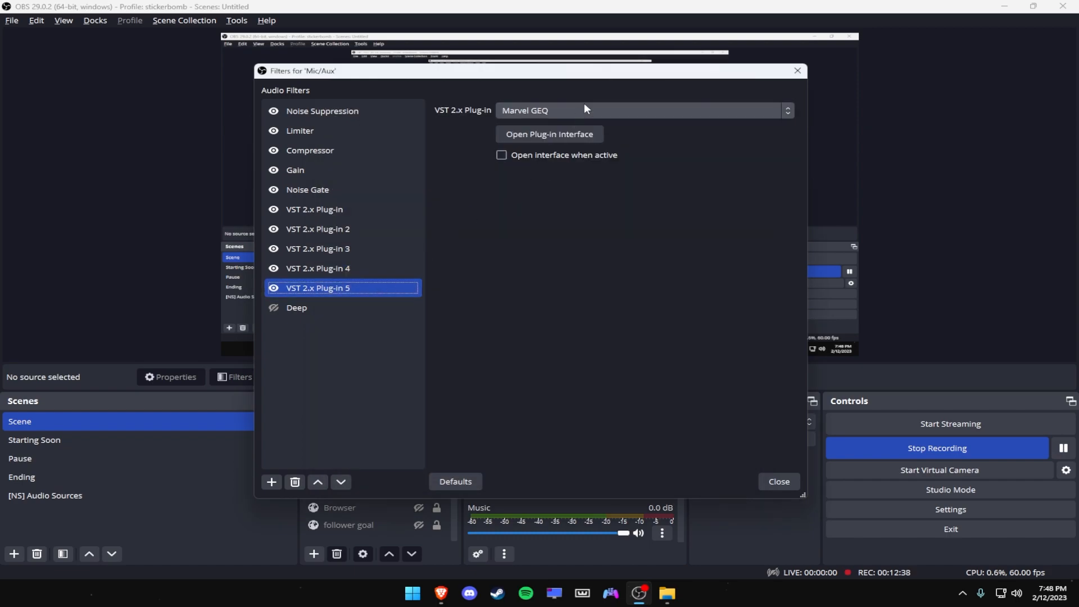
- Open the Marvel GEQ interface of VST 2.x Plug-in 5, inspect its equalizer bands and output level, and close it along with the Mic/Aux filters
{"action": "left_click", "coordinate": [571, 133]}
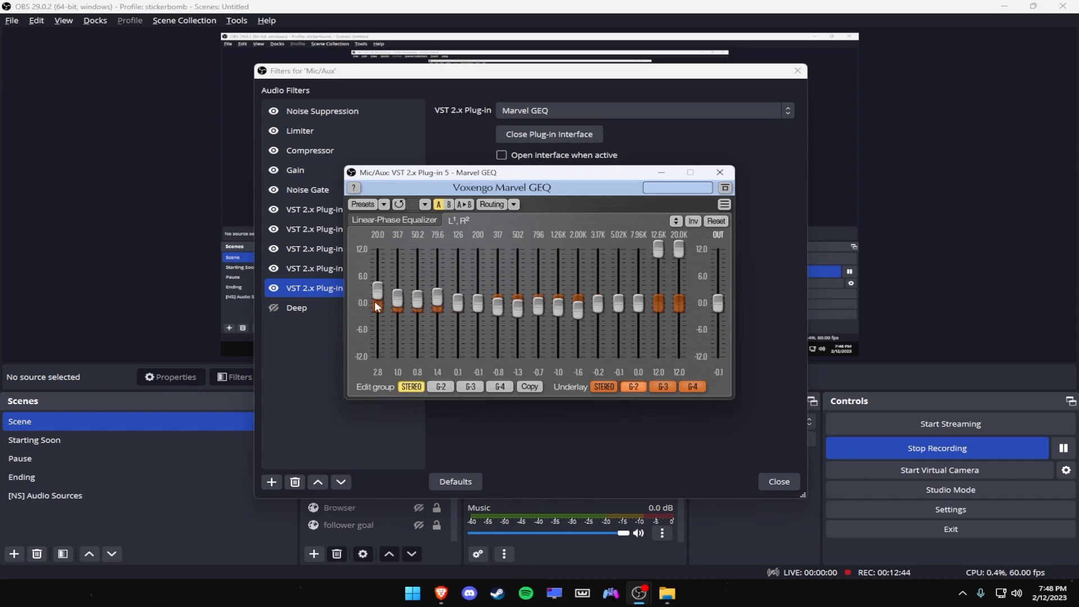
{"action": "mouse_move", "coordinate": [714, 304]}
{"action": "left_mouse_down"}
{"action": "mouse_move", "coordinate": [713, 249]}
{"action": "mouse_move", "coordinate": [723, 362]}
{"action": "mouse_move", "coordinate": [723, 304]}
{"action": "left_mouse_up"}
{"action": "left_click", "coordinate": [721, 171]}
{"action": "left_click", "coordinate": [778, 482]}
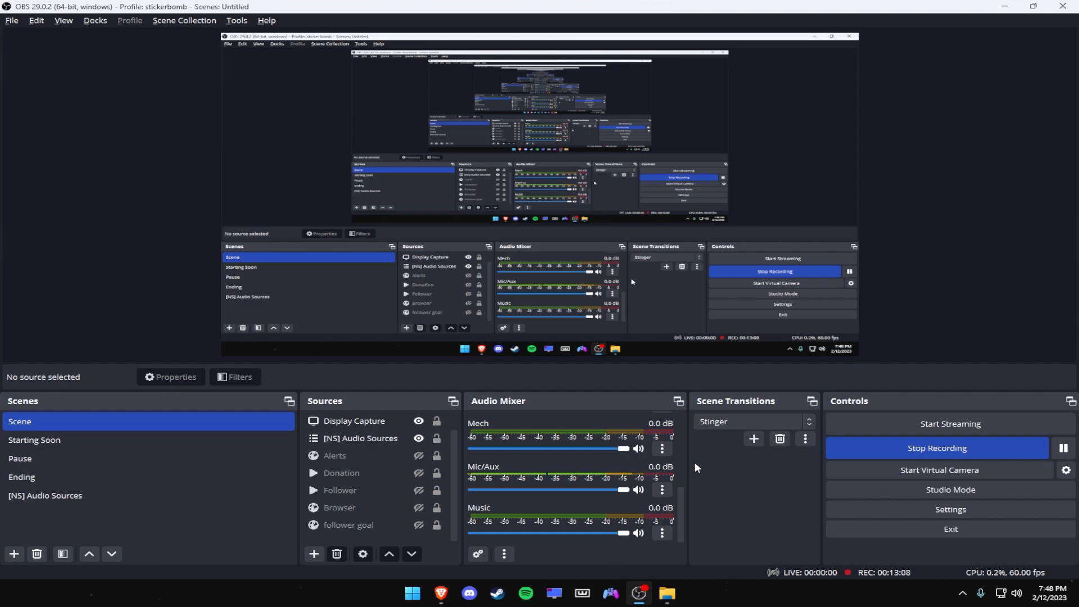
- Open the Windows sound settings, check that CABLE Output is selected as the input device, and close them
{"action": "mouse_move", "coordinate": [1043, 587]}
{"action": "right_click", "coordinate": [1017, 593]}
{"action": "left_click", "coordinate": [1027, 562]}
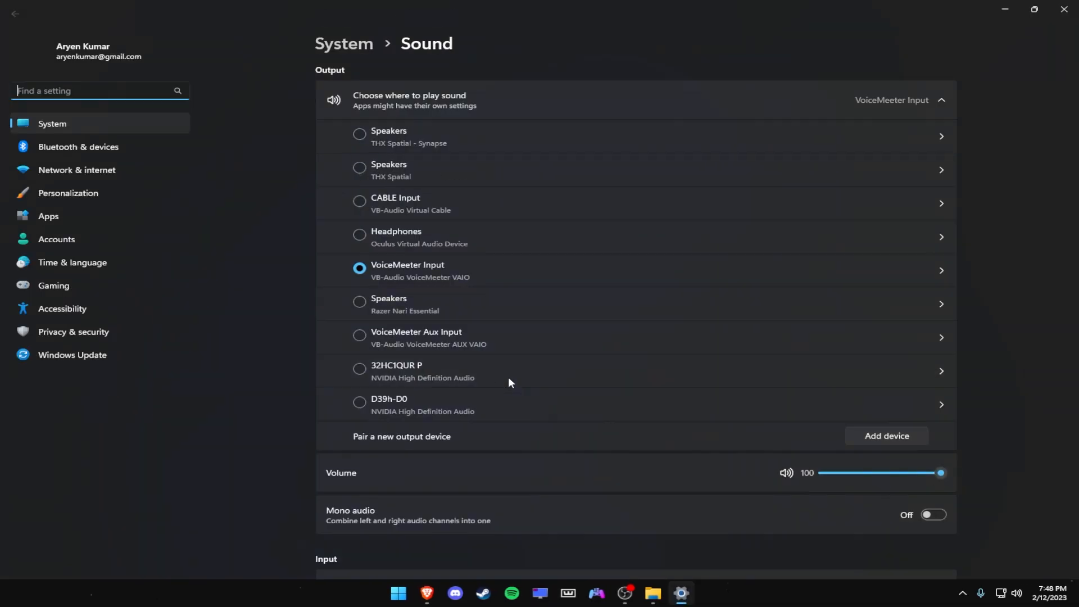
{"action": "scroll", "coordinate": [360, 259], "scroll_direction": "down", "scroll_amount": 8}
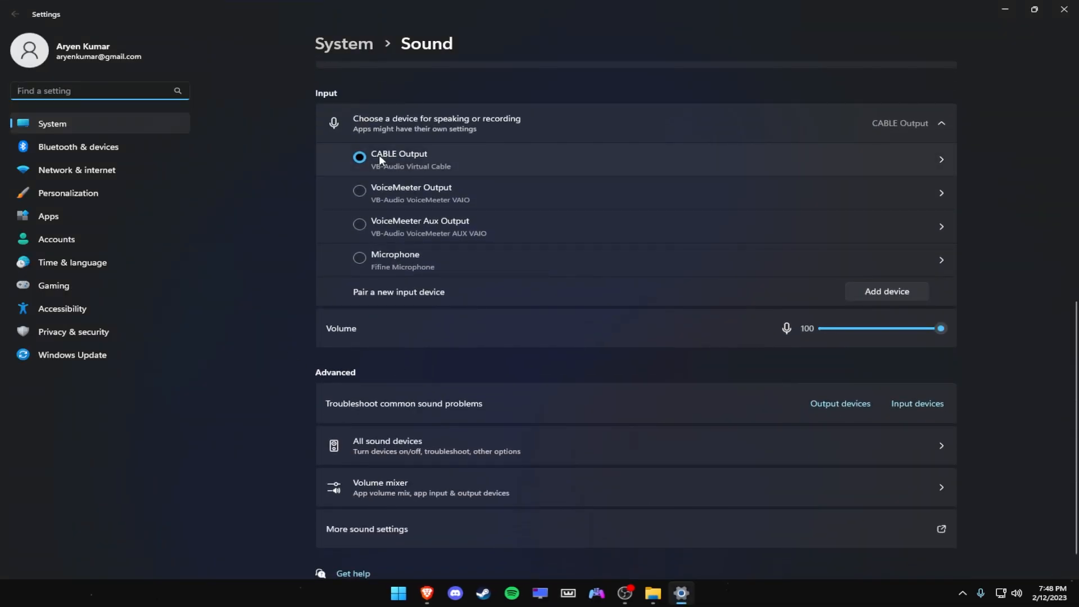
{"action": "left_click", "coordinate": [1077, 6]}
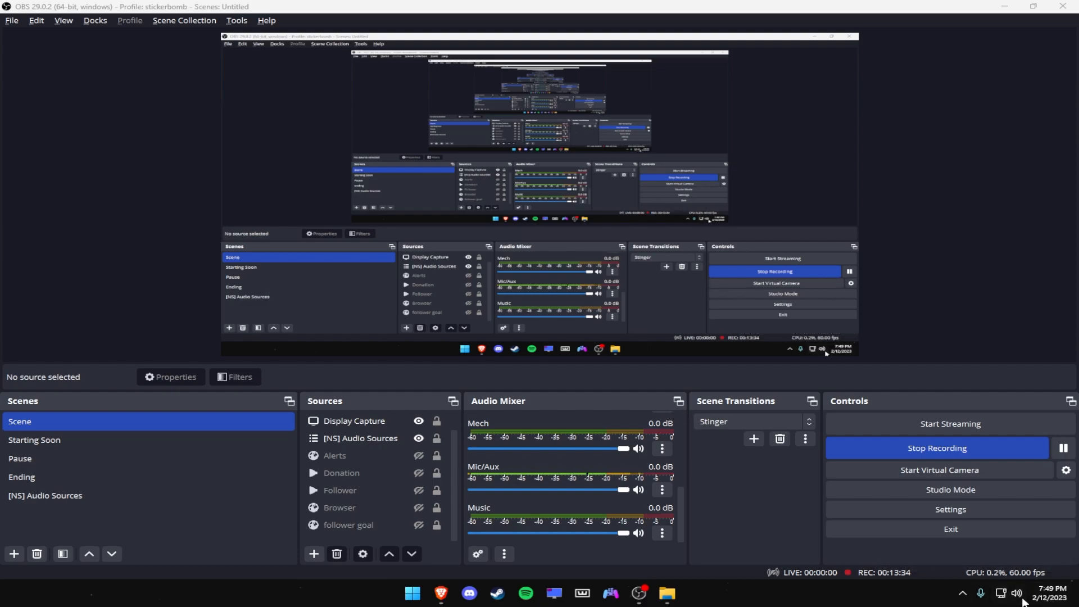
{"action": "right_click", "coordinate": [1020, 596]}
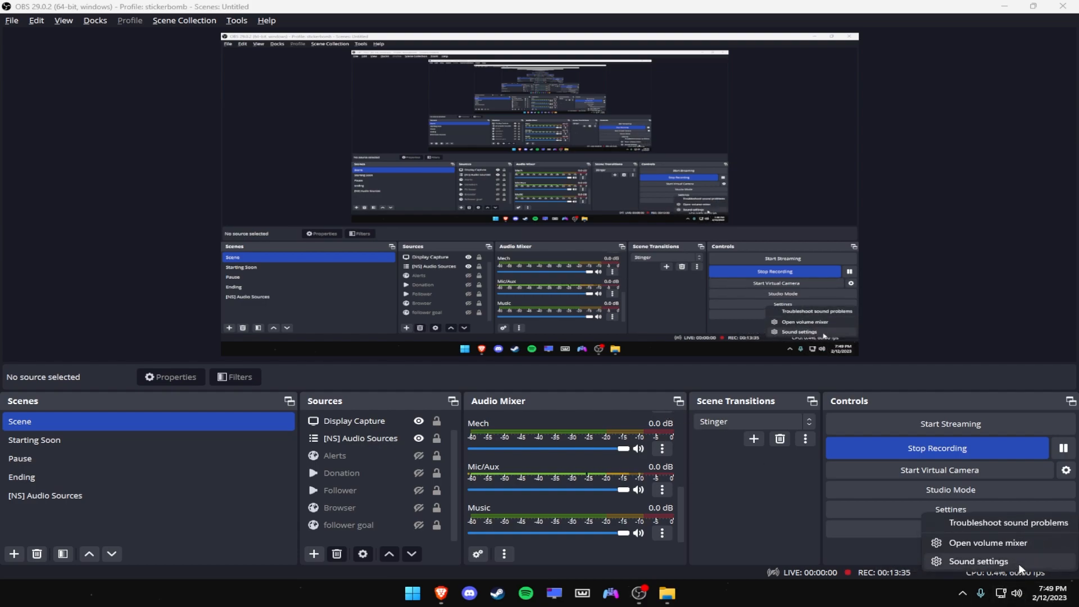
{"action": "left_click", "coordinate": [786, 526]}
- Switch to the Brave browser, read the NVIDIA Broadcast page down to its noise and echo removal features, and close that page
{"action": "left_click", "coordinate": [441, 594]}
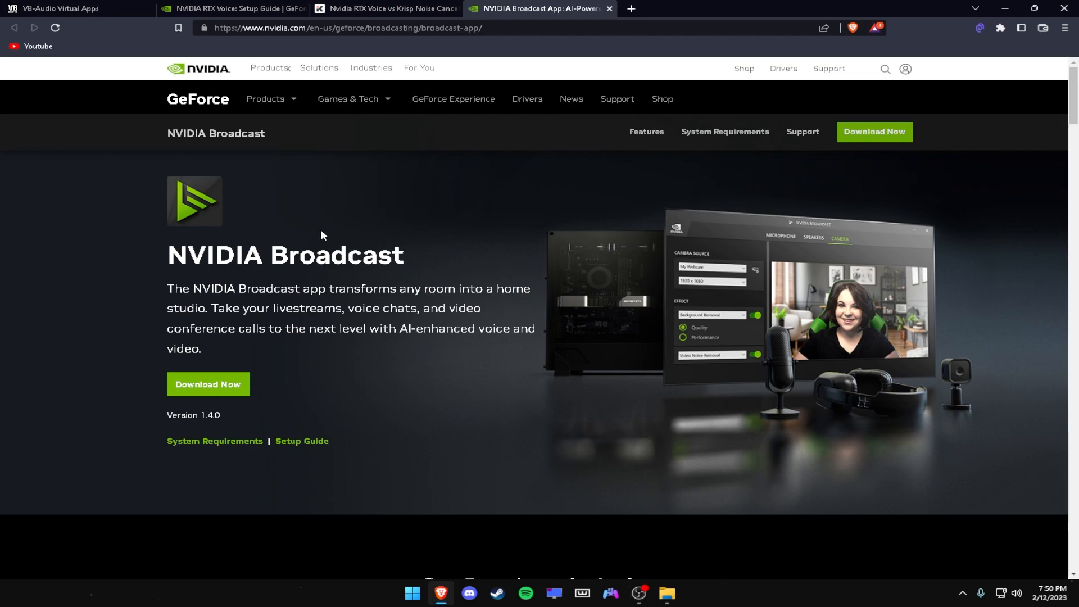
{"action": "scroll", "coordinate": [320, 229], "scroll_direction": "down", "scroll_amount": 1}
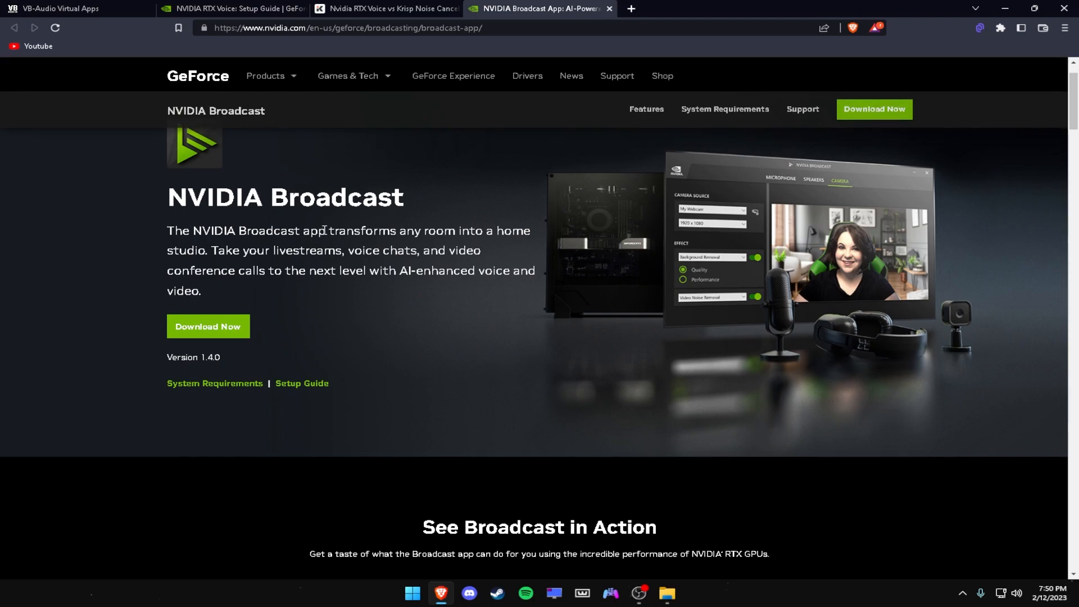
{"action": "scroll", "coordinate": [330, 229], "scroll_direction": "down", "scroll_amount": 15}
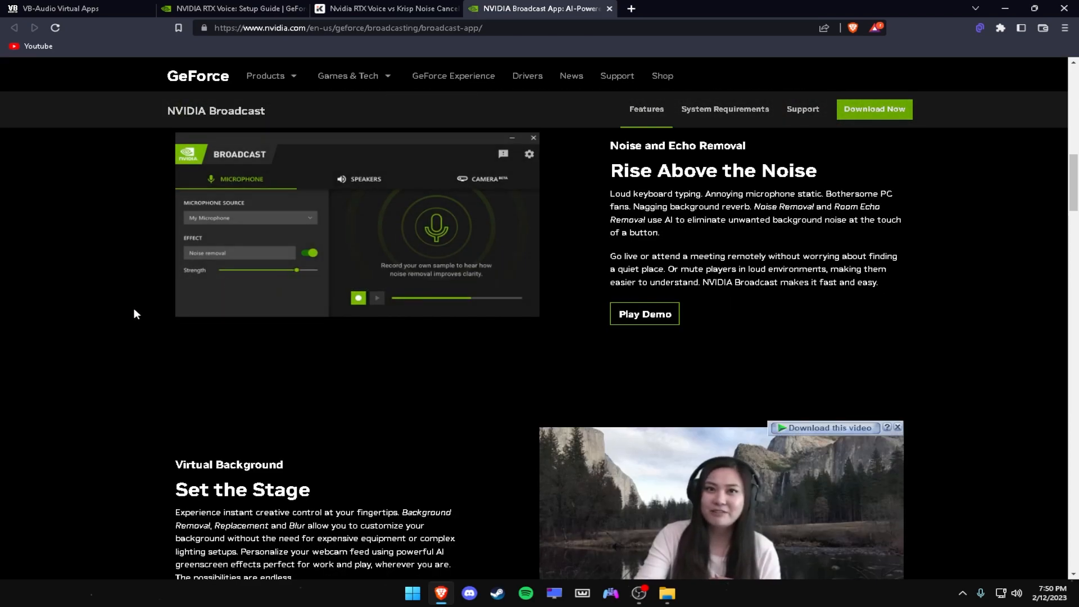
{"action": "scroll", "coordinate": [136, 307], "scroll_direction": "up", "scroll_amount": 8}
{"action": "scroll", "coordinate": [141, 311], "scroll_direction": "up", "scroll_amount": 5}
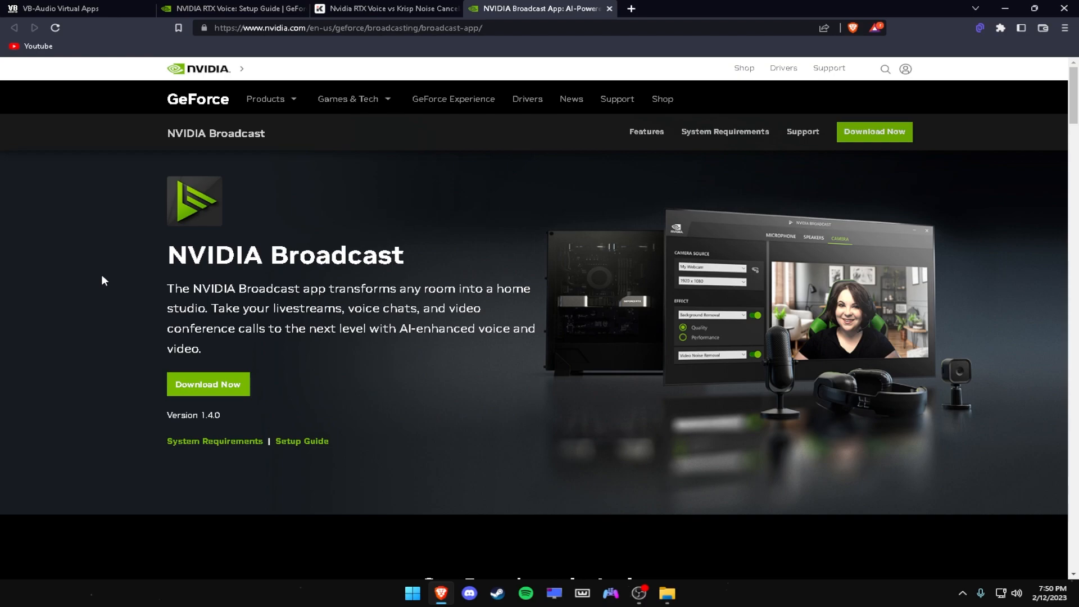
{"action": "left_click", "coordinate": [610, 8]}
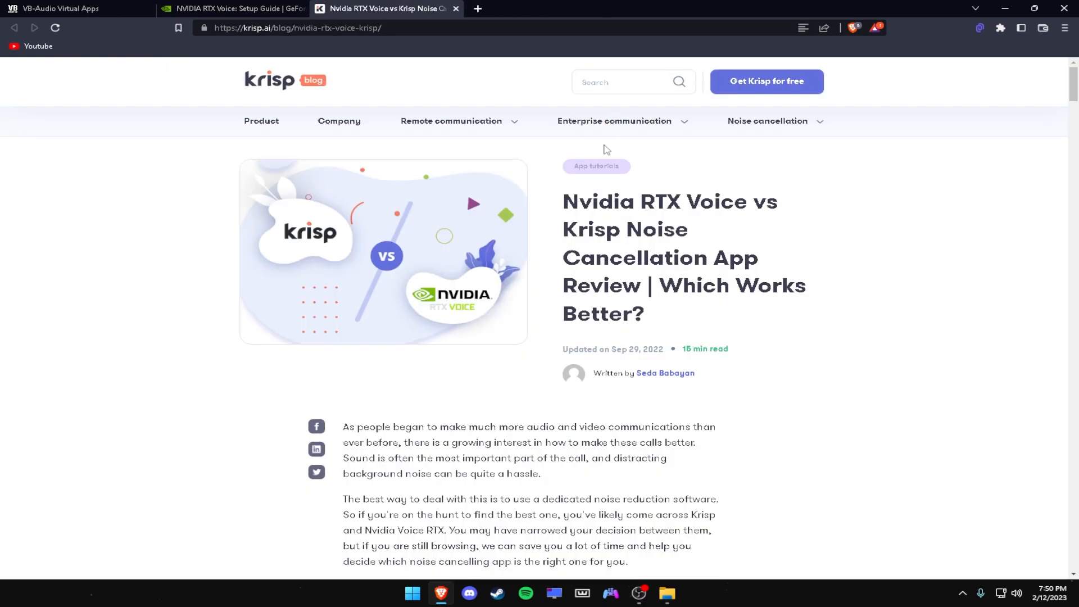
- Go from the Krisp blog article to the Krisp home page and look over the product introduction
{"action": "left_click", "coordinate": [259, 90]}
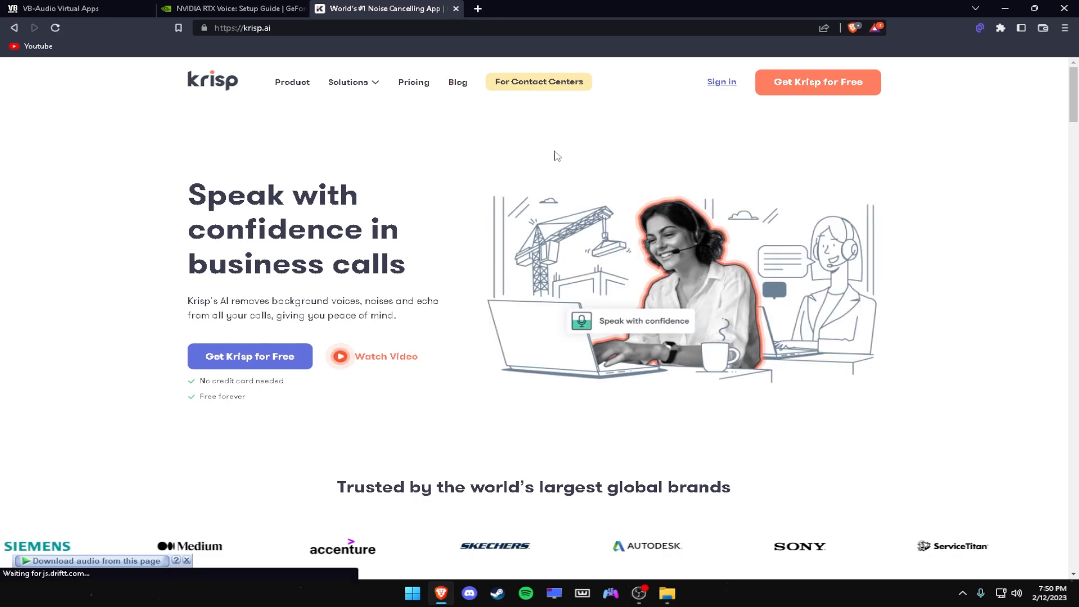
{"action": "scroll", "coordinate": [334, 353], "scroll_direction": "down", "scroll_amount": 1}
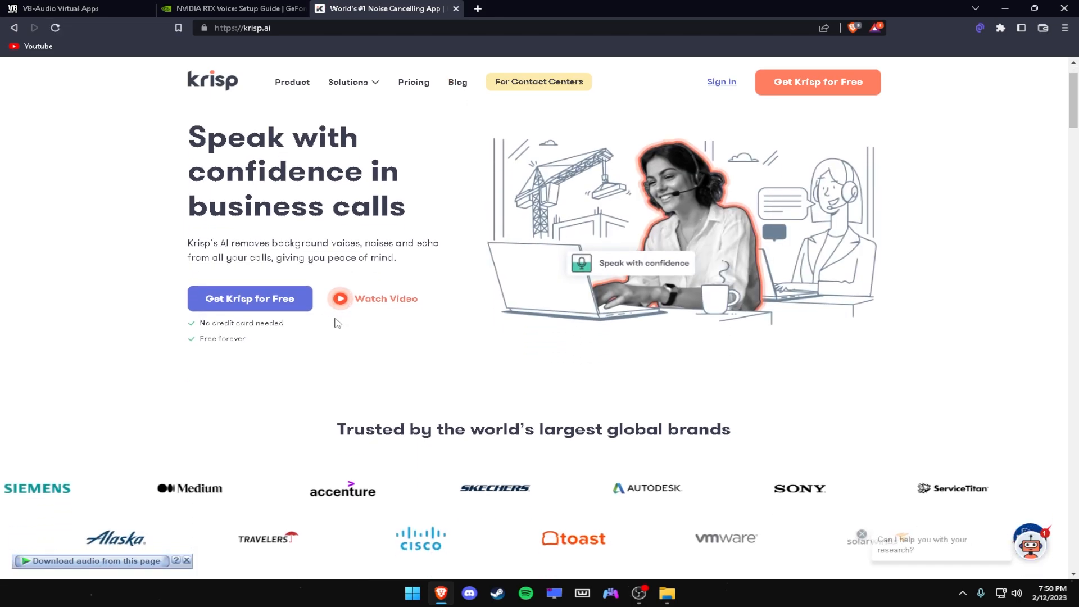
{"action": "scroll", "coordinate": [336, 322], "scroll_direction": "down", "scroll_amount": 3}
{"action": "scroll", "coordinate": [334, 323], "scroll_direction": "up", "scroll_amount": 4}
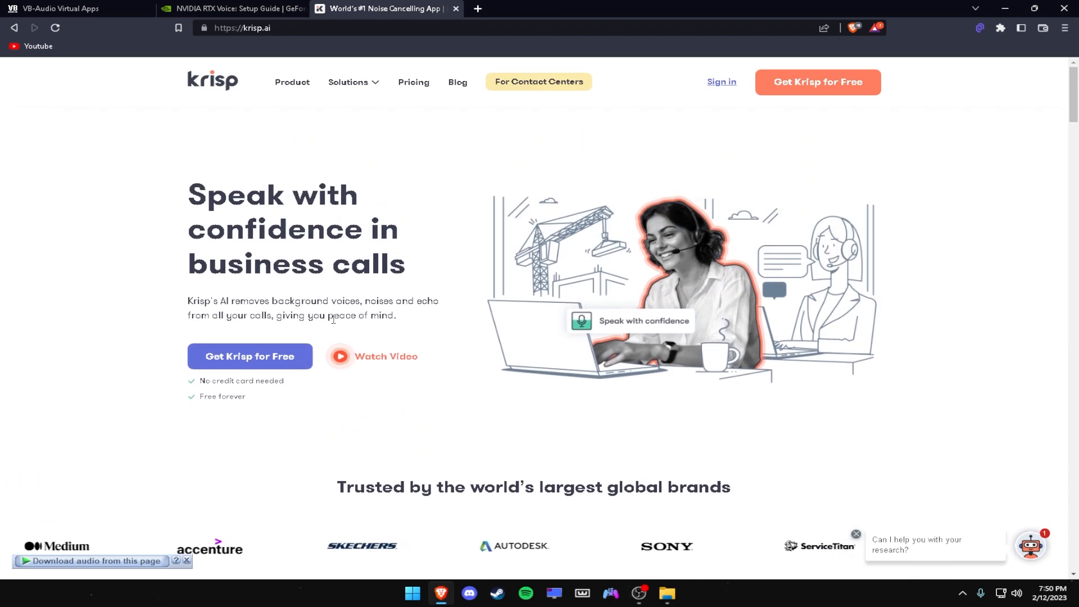
- Open Krisp's pricing page, compare the features of its Free and paid plans, and minimize the browser to return to OBS
{"action": "left_click", "coordinate": [418, 87]}
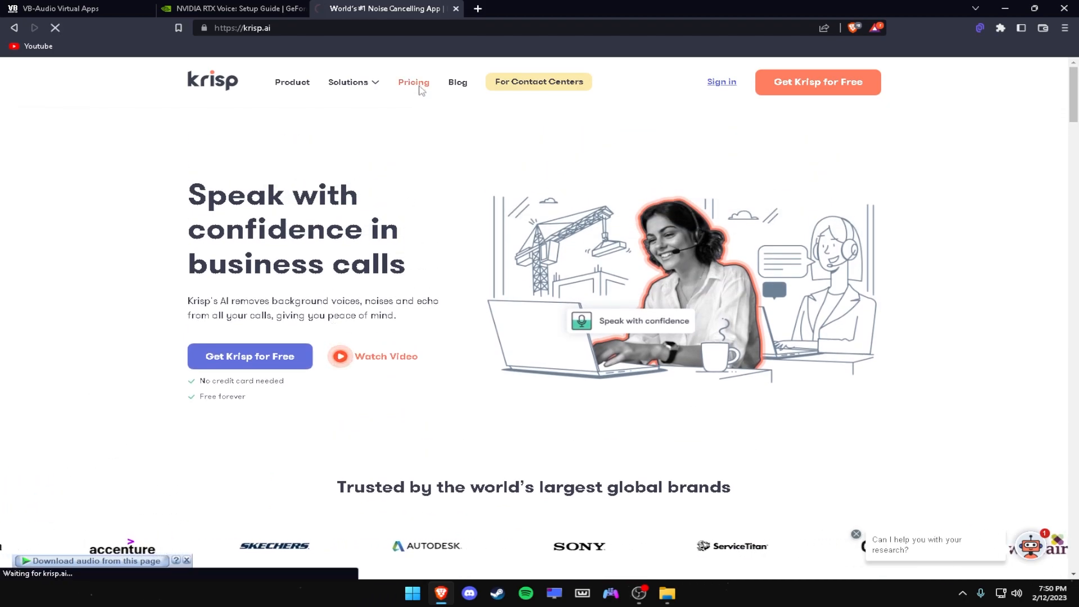
{"action": "scroll", "coordinate": [457, 306], "scroll_direction": "down", "scroll_amount": 1}
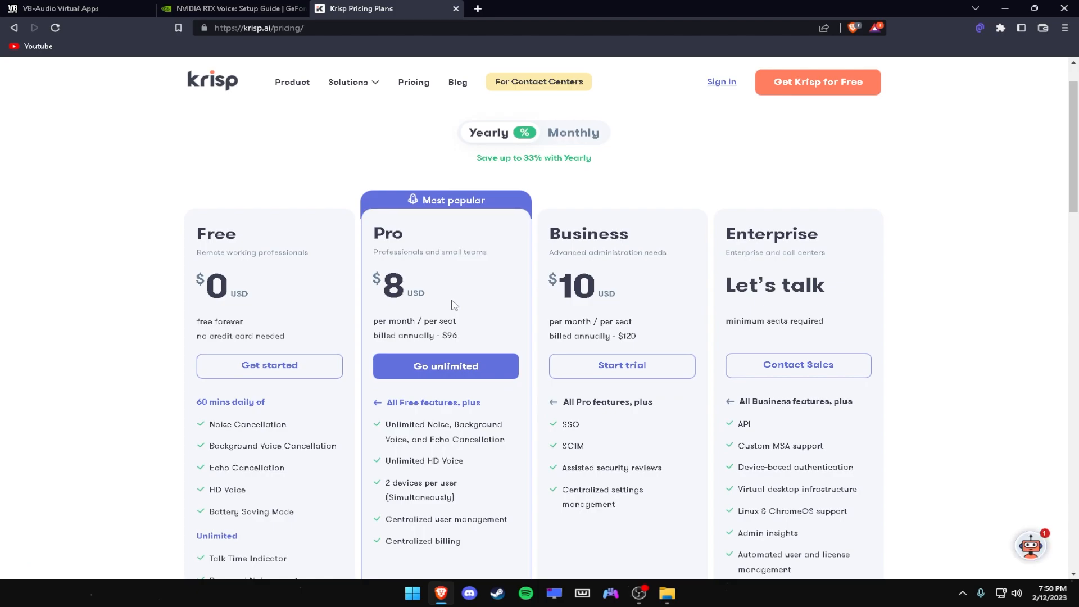
{"action": "scroll", "coordinate": [454, 305], "scroll_direction": "down", "scroll_amount": 1}
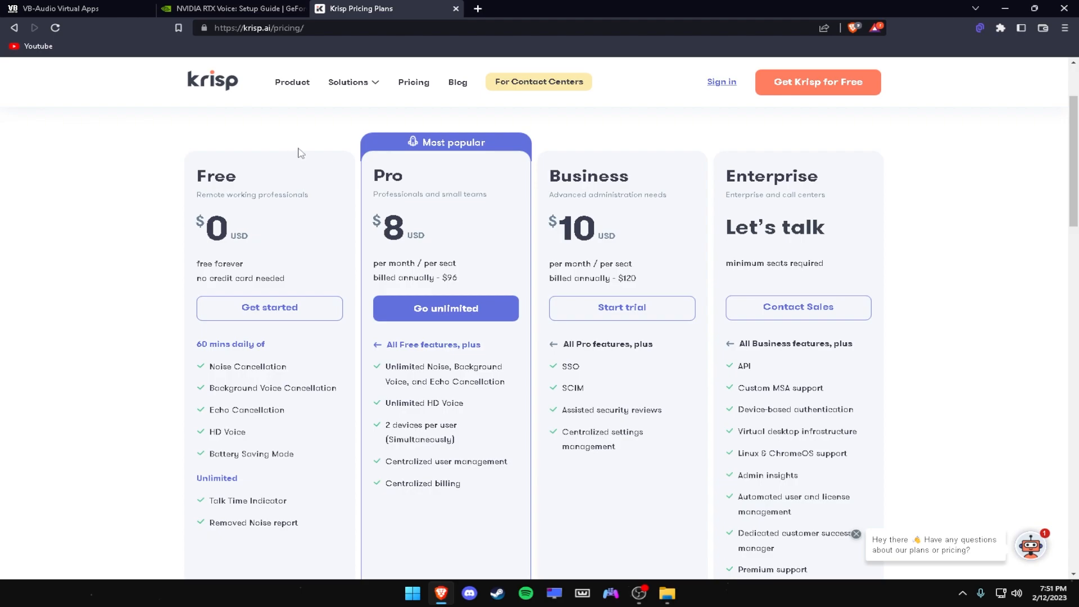
{"action": "scroll", "coordinate": [261, 223], "scroll_direction": "down", "scroll_amount": 2}
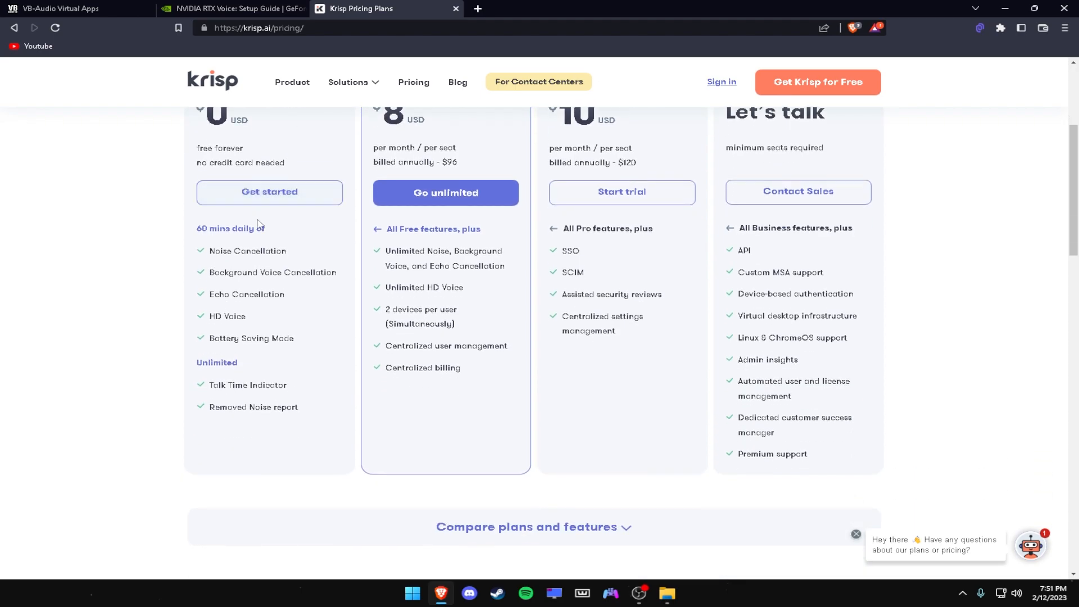
{"action": "scroll", "coordinate": [262, 223], "scroll_direction": "up", "scroll_amount": 1}
{"action": "scroll", "coordinate": [247, 256], "scroll_direction": "up", "scroll_amount": 1}
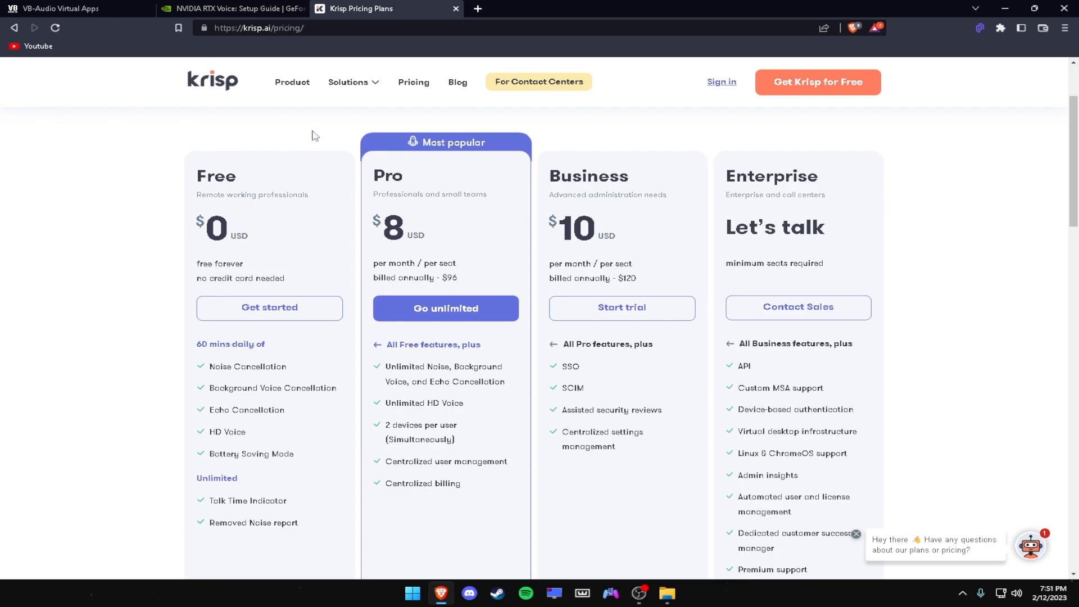
{"action": "scroll", "coordinate": [314, 136], "scroll_direction": "down", "scroll_amount": 1}
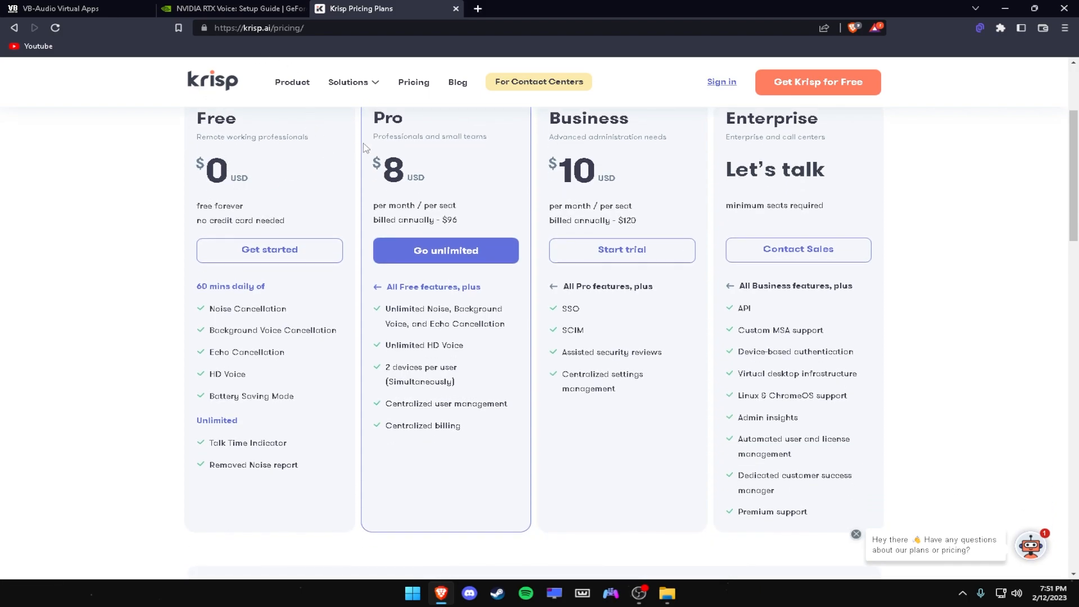
{"action": "left_click", "coordinate": [1005, 8]}
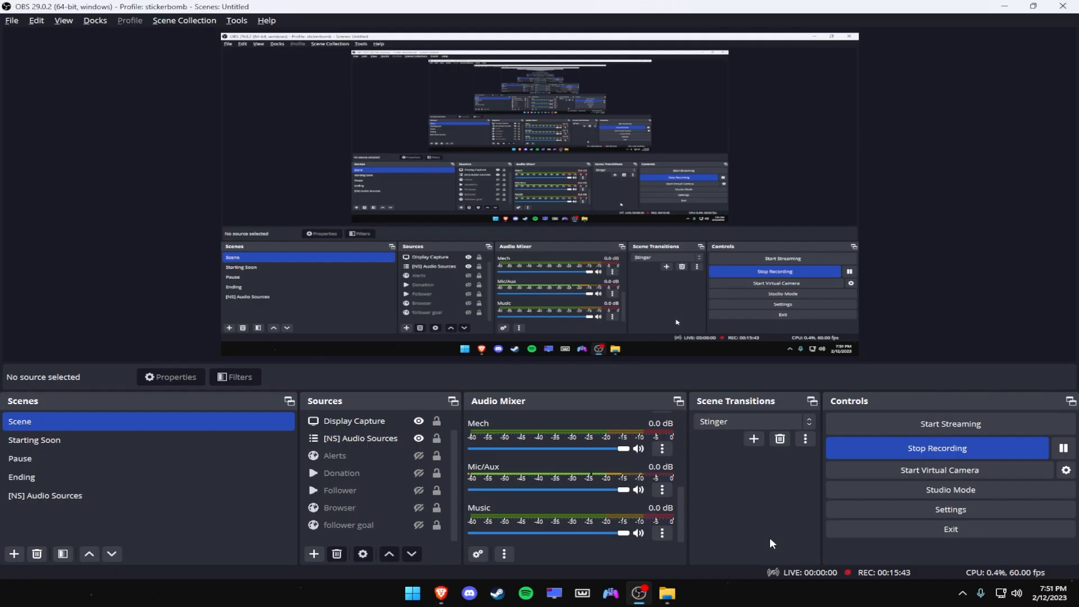